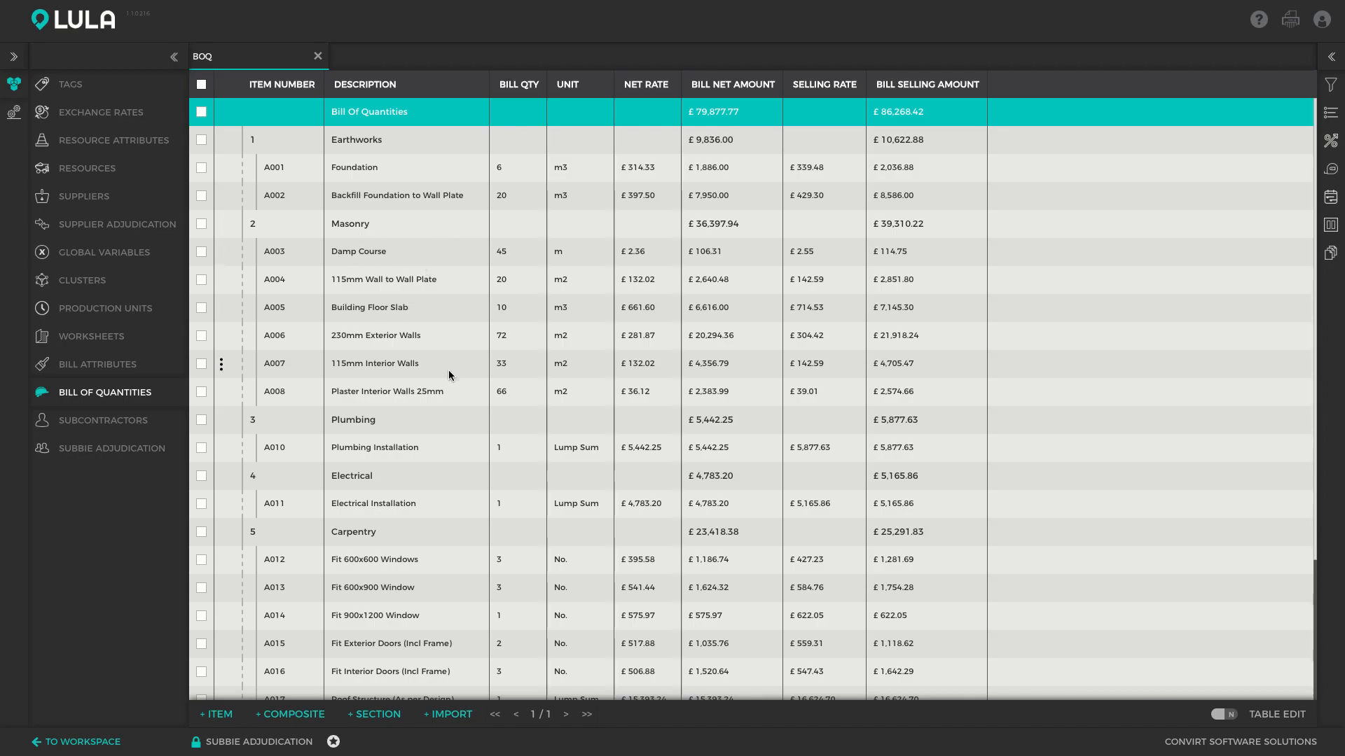
Open the Interior Flooring item (A020) of the Tiling section in the item editor
scroll(448, 369, "down", 3)
left_click(364, 599)
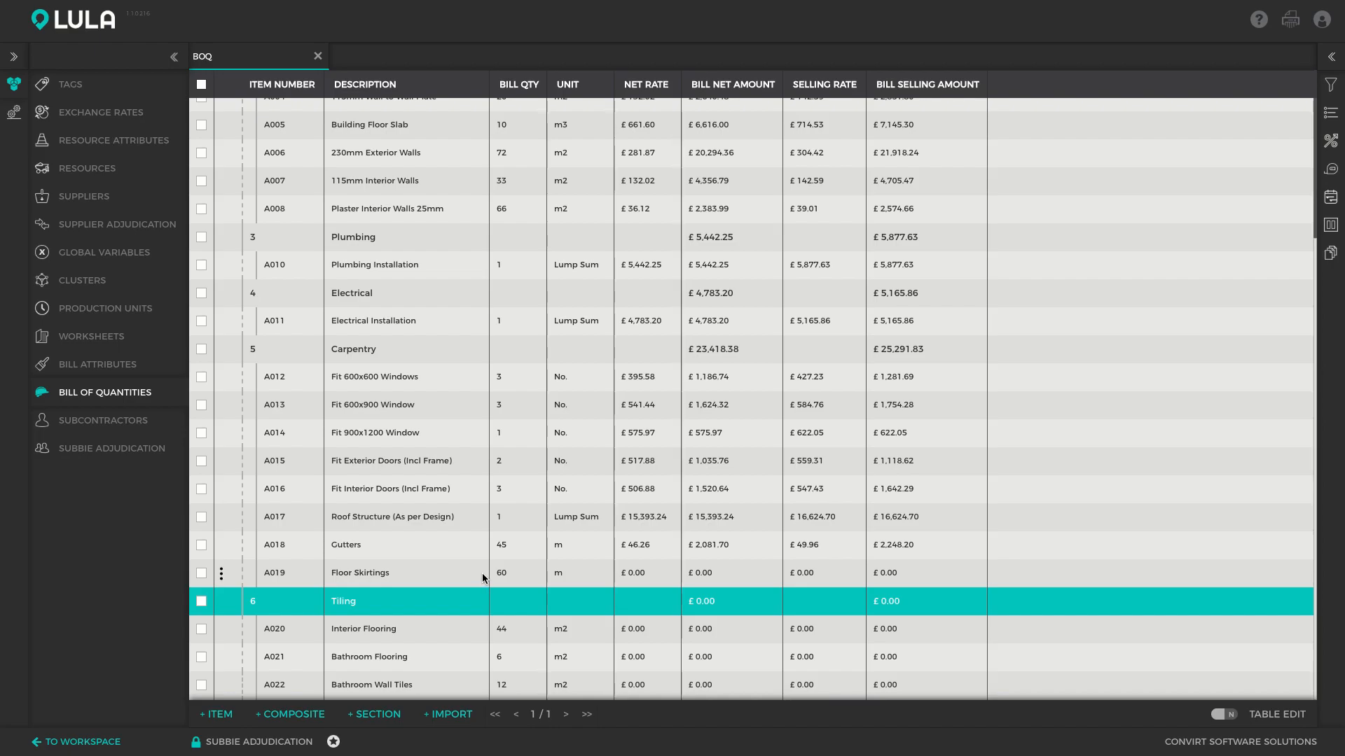
left_click(434, 630)
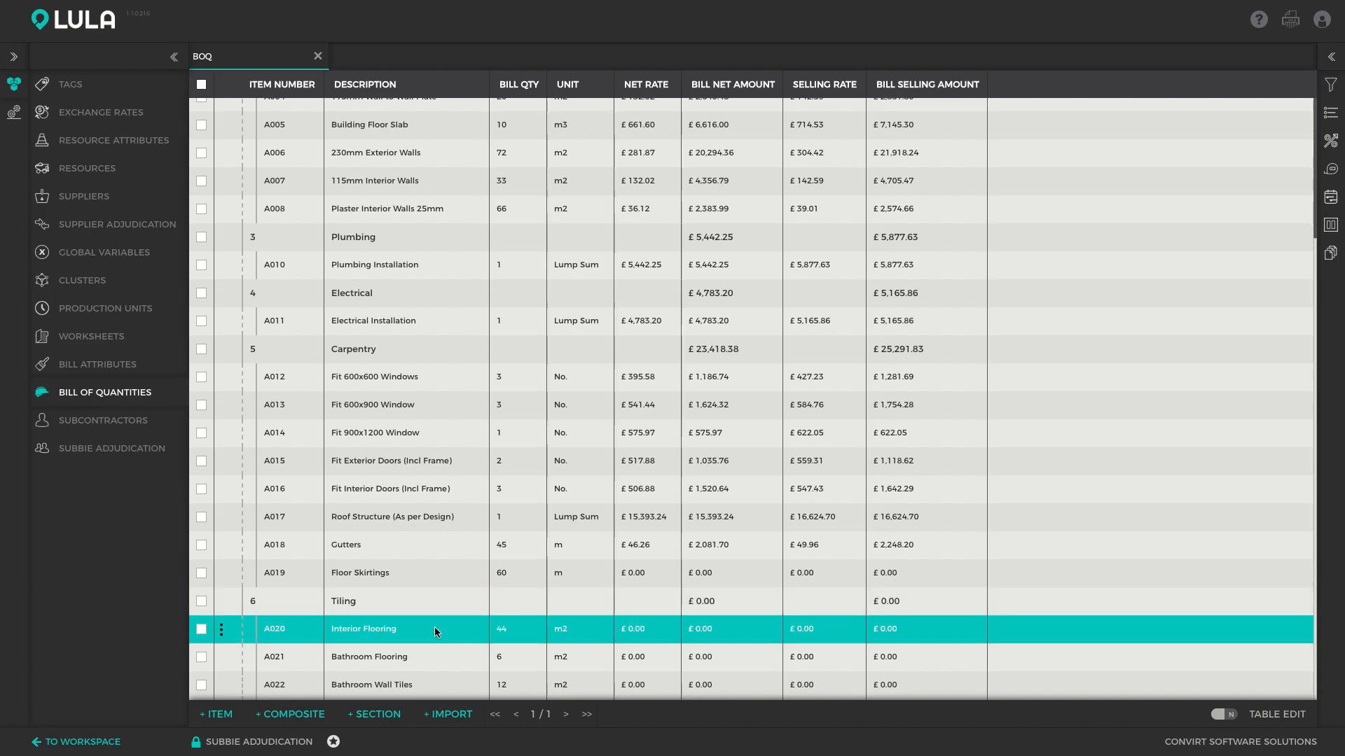
double_click(361, 630)
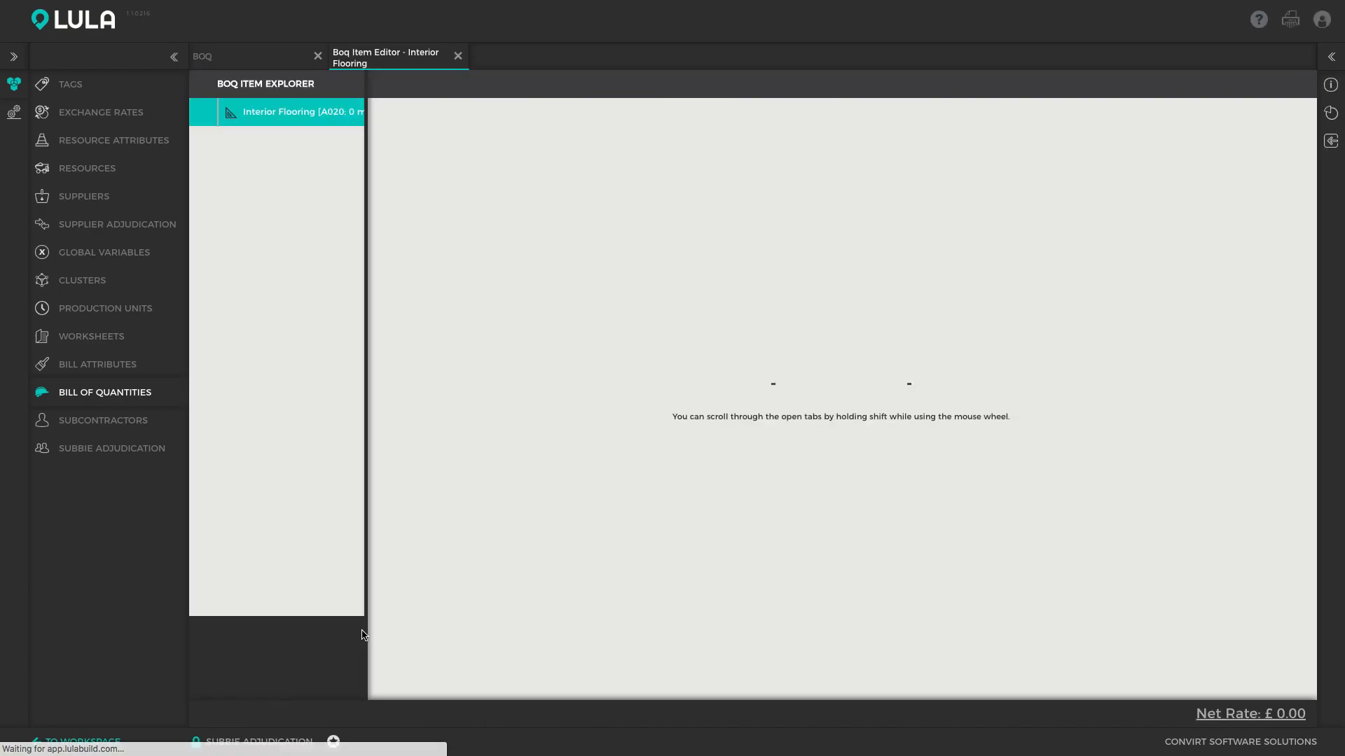
left_click(173, 56)
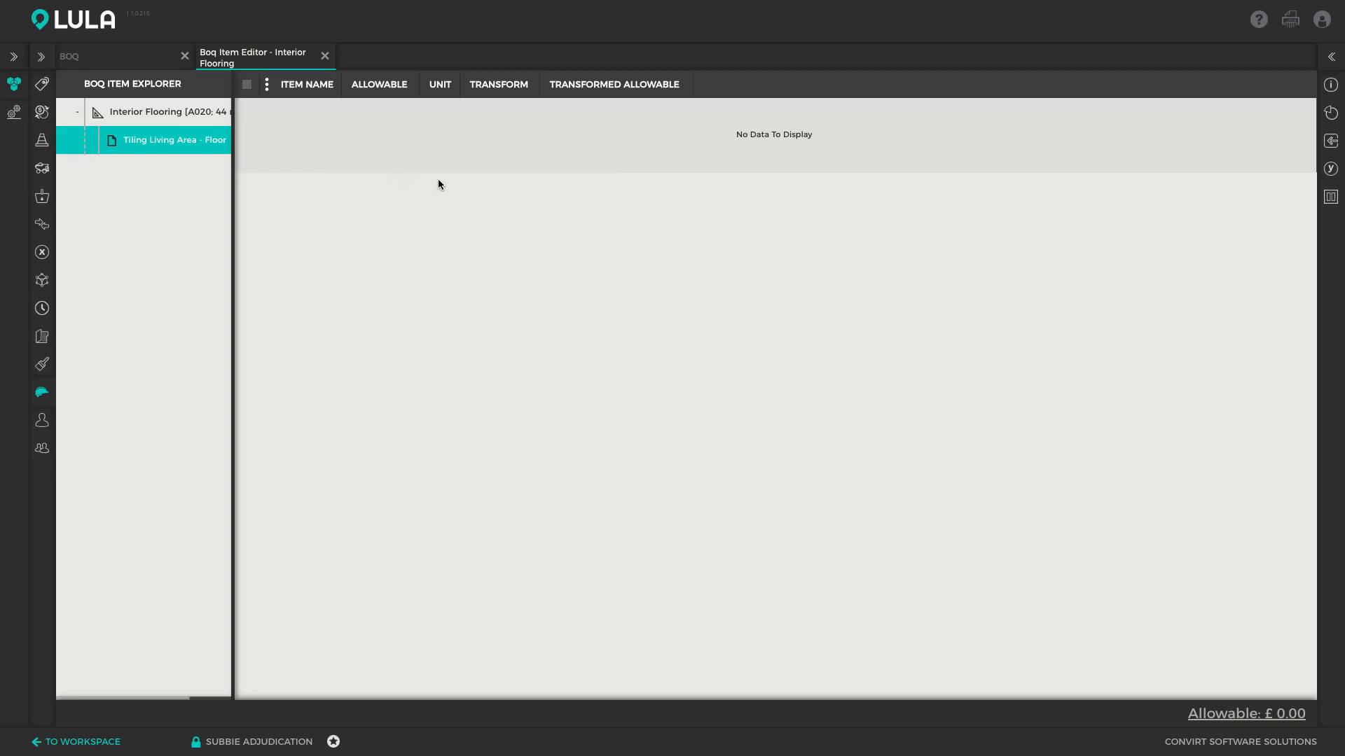
Create and insert a new resource in the Tiling Living Area worksheet of the Interior Flooring item
left_click(1331, 141)
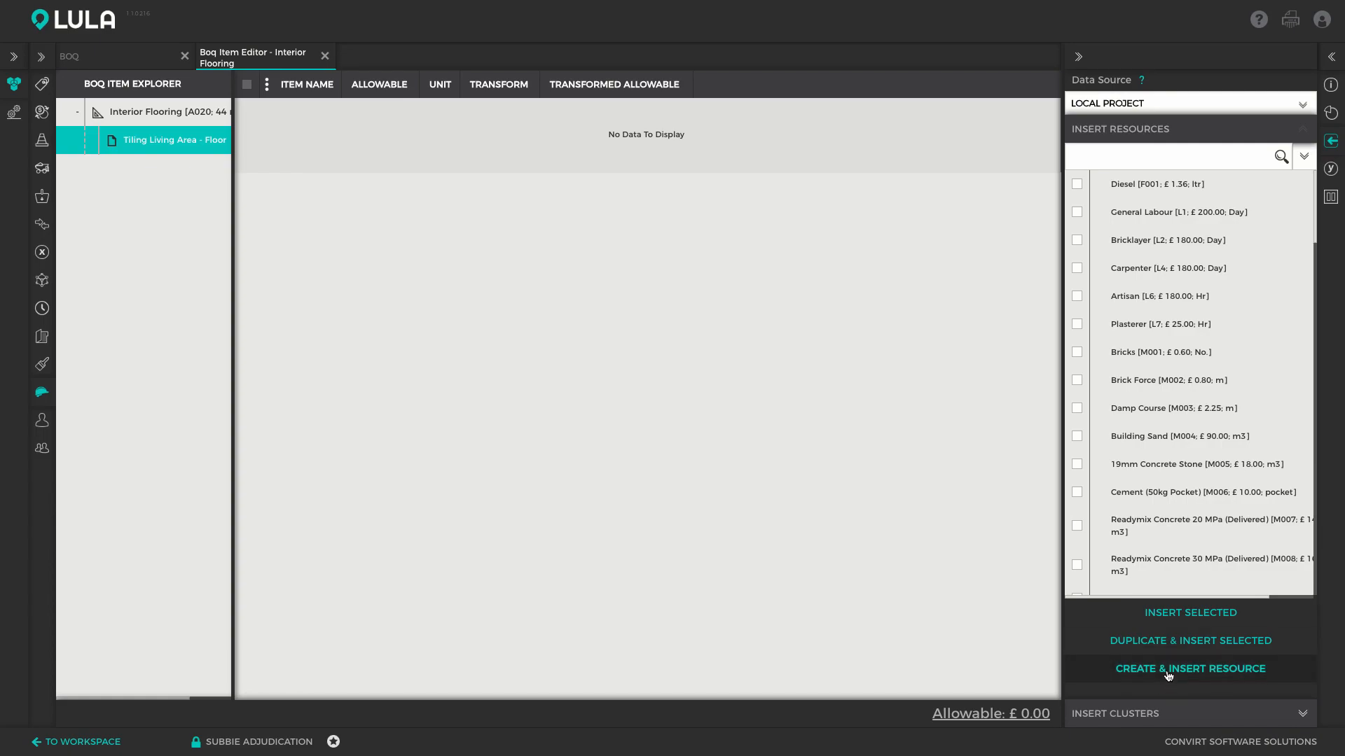
left_click(1171, 672)
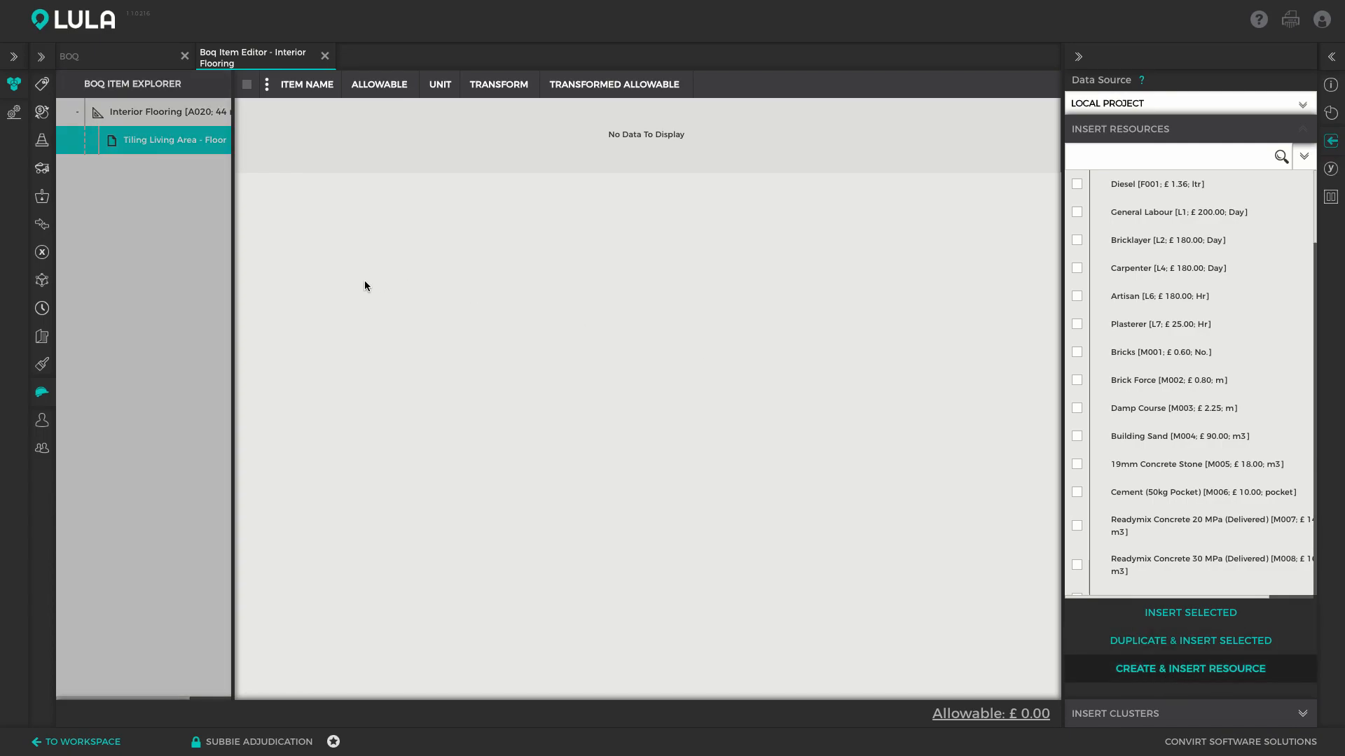
left_click(167, 174)
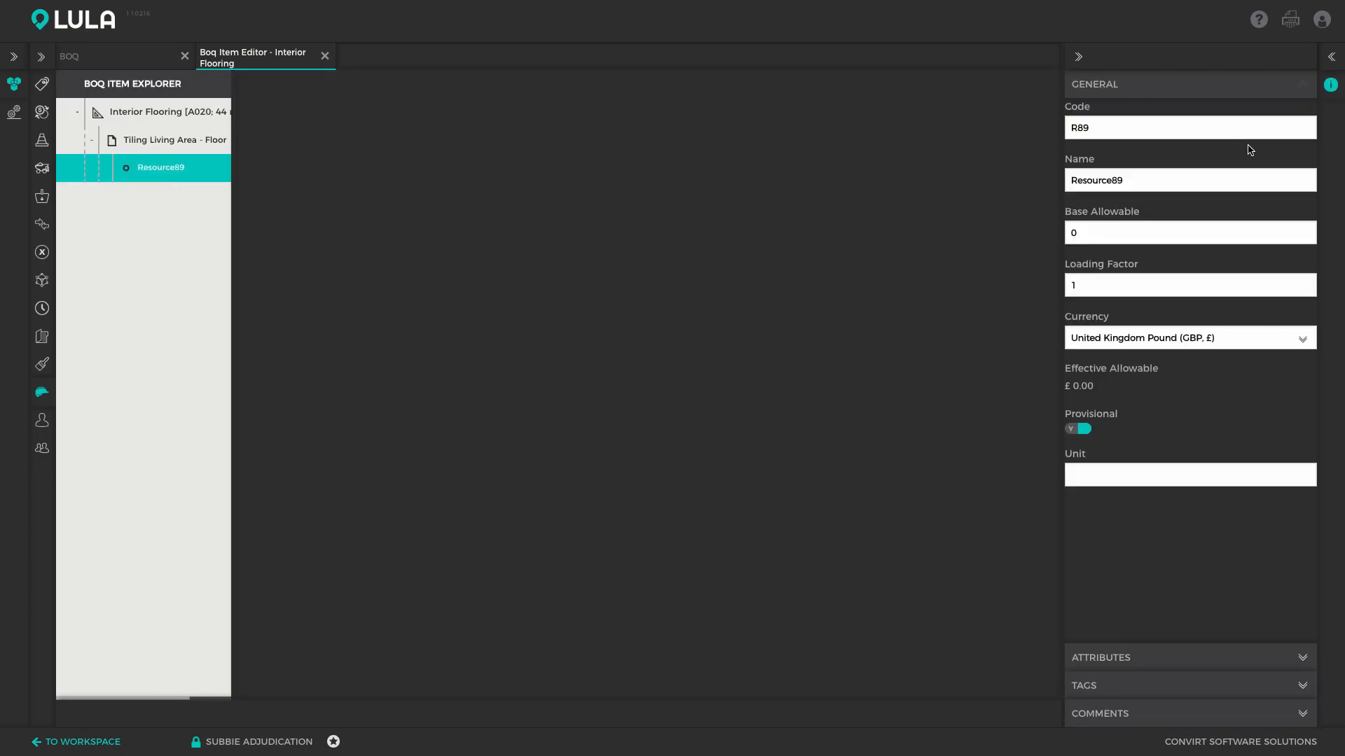
Set the new resource's code to S1 and its name to Tiling Subby
double_click(1104, 127)
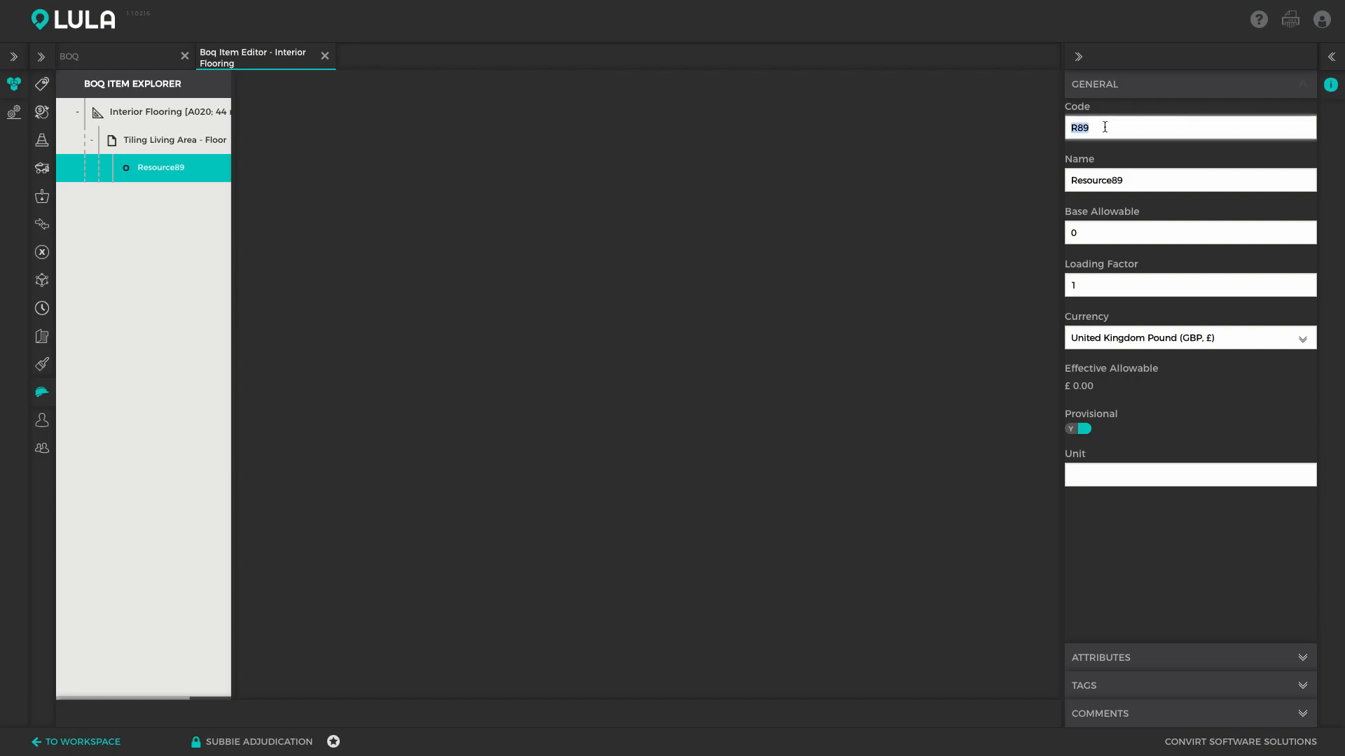
type("S1")
key("Tab")
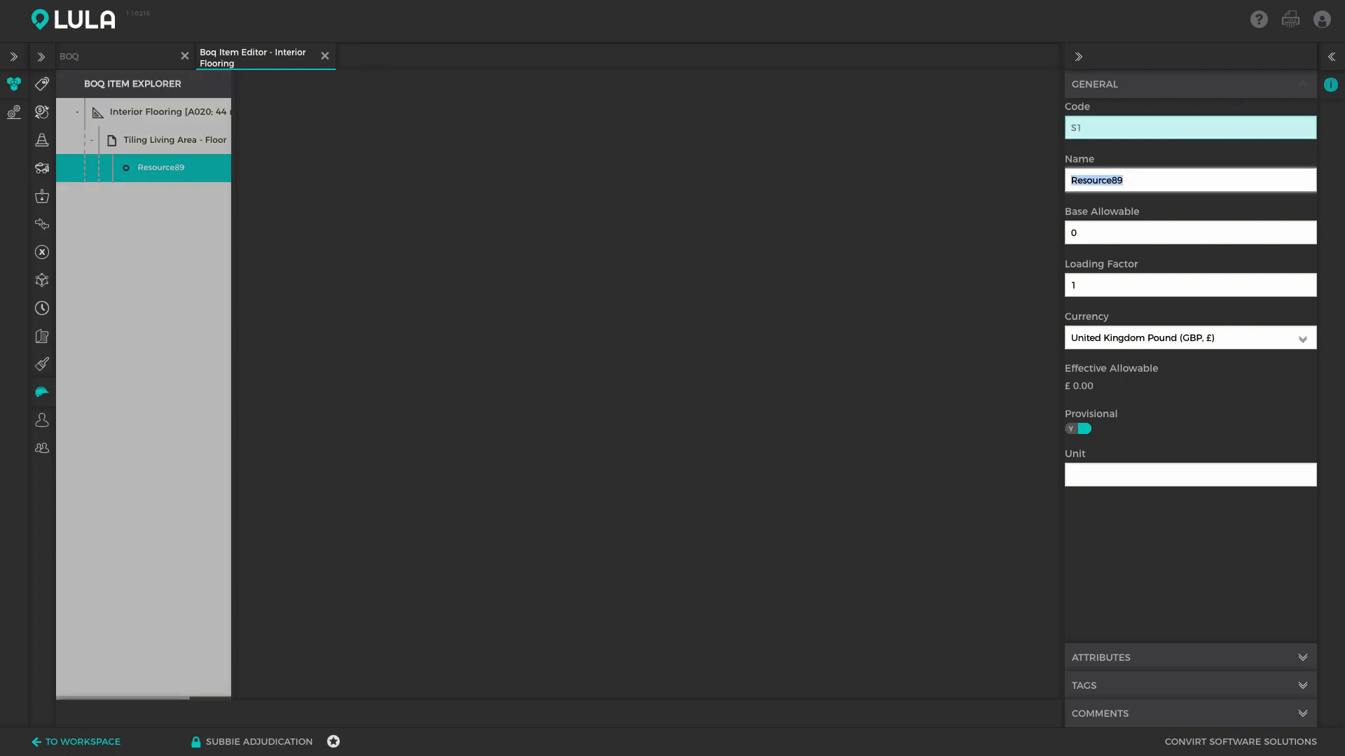
type("Tilin")
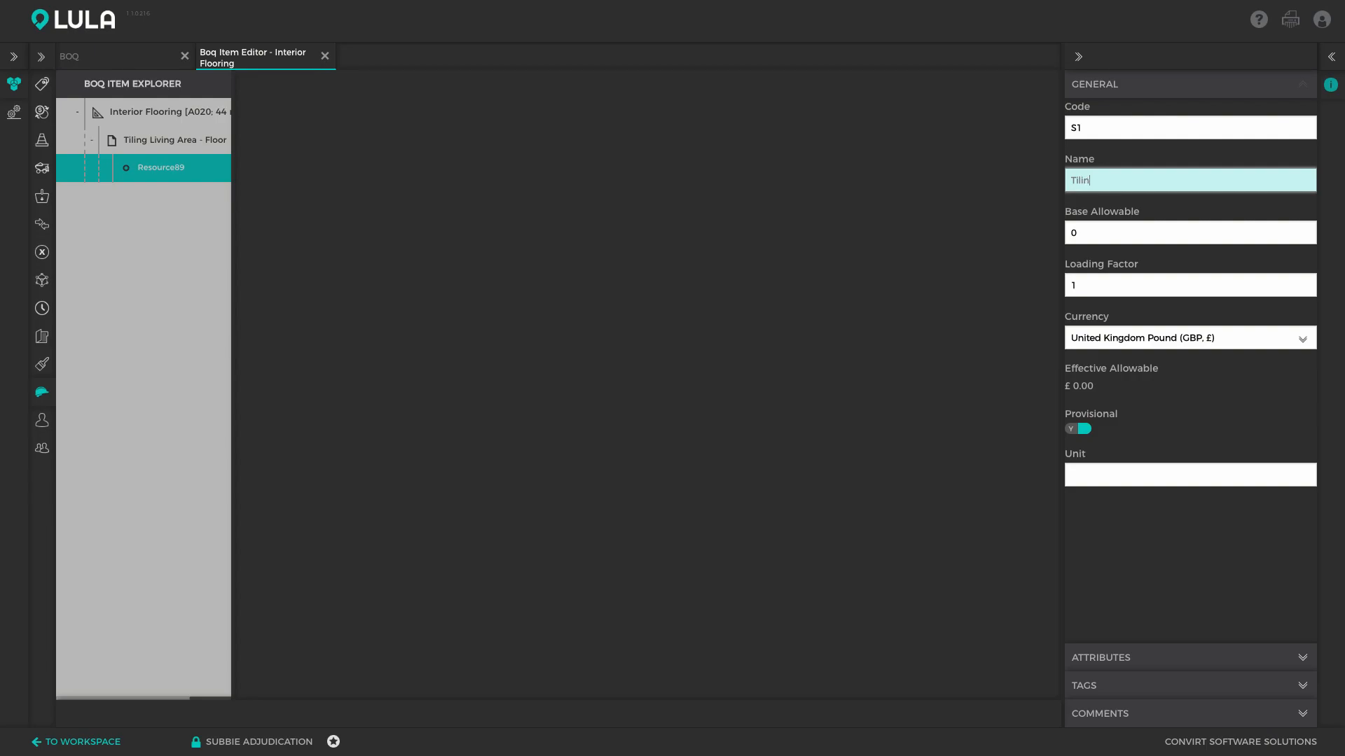
type("g Subby")
key("Tab")
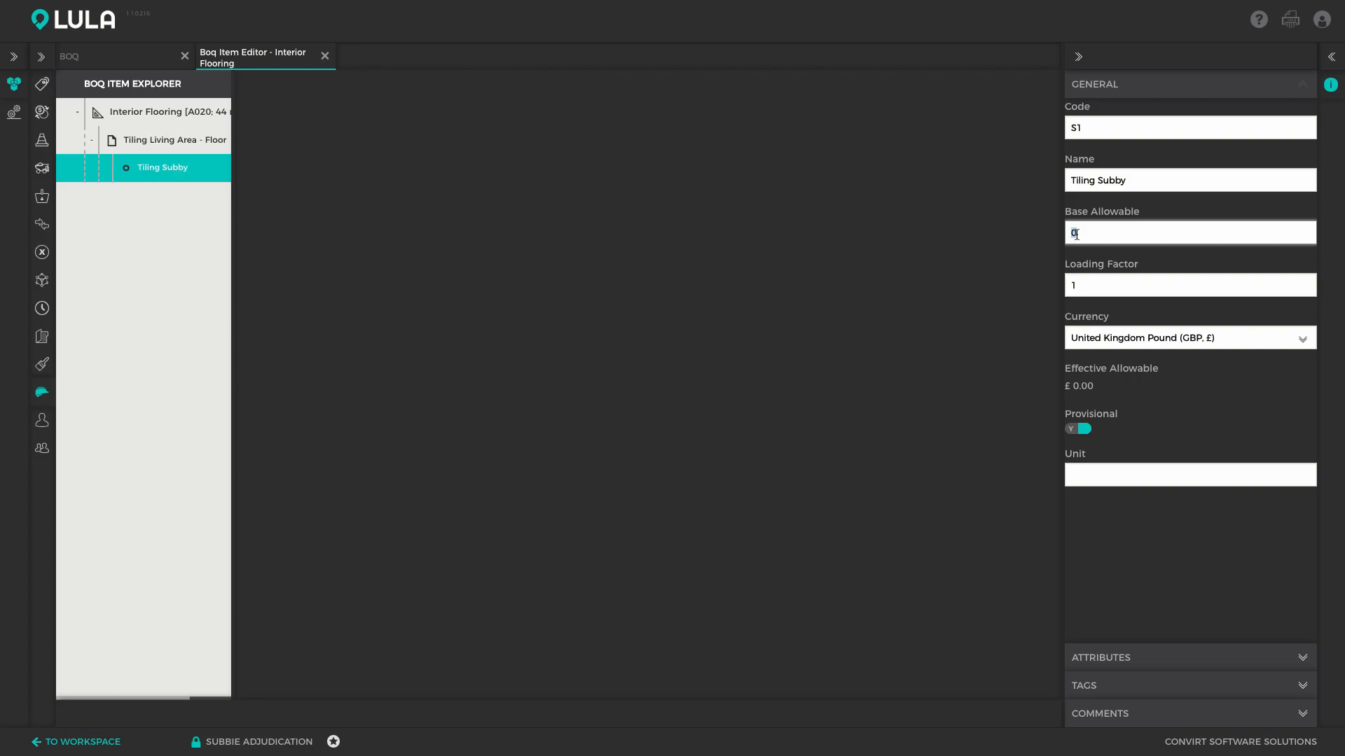
Give the Tiling Subby resource a base allowable of 45 and the unit m2
type("45")
left_click(1112, 475)
type("m2")
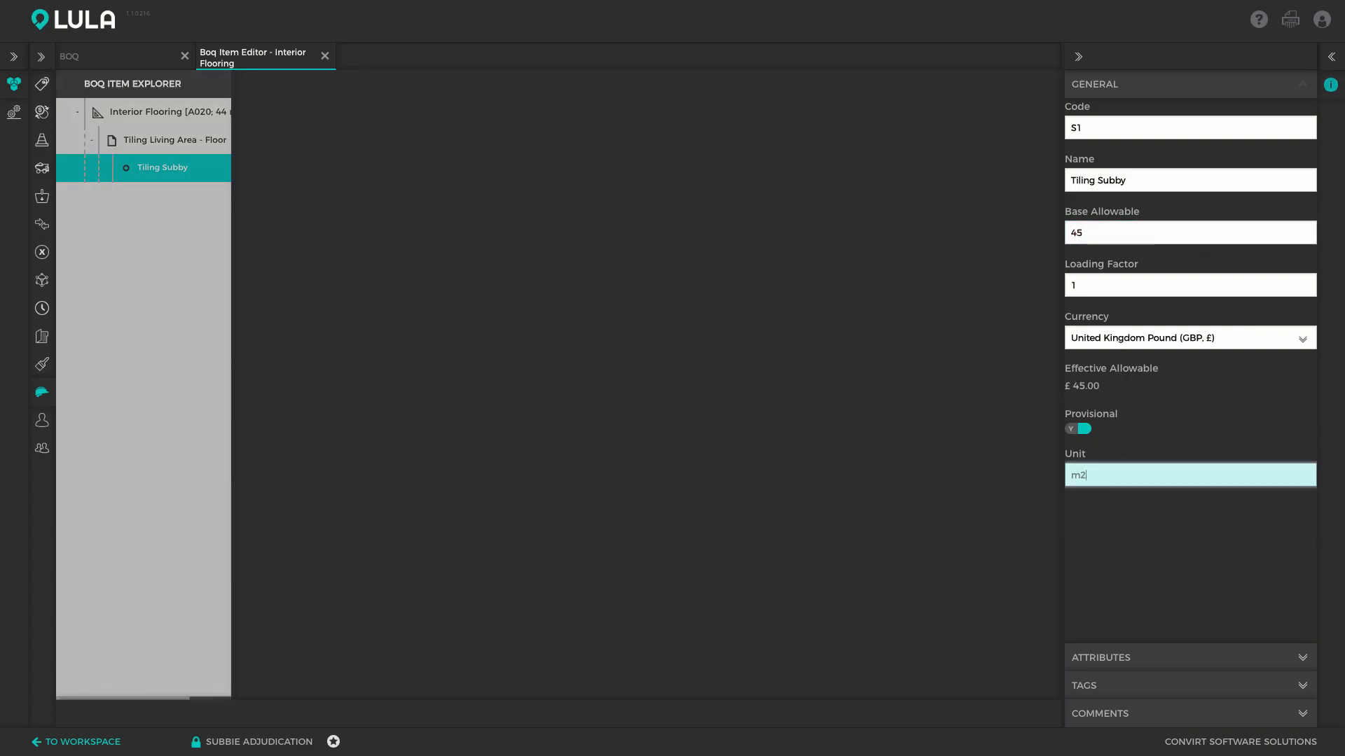
left_click(159, 144)
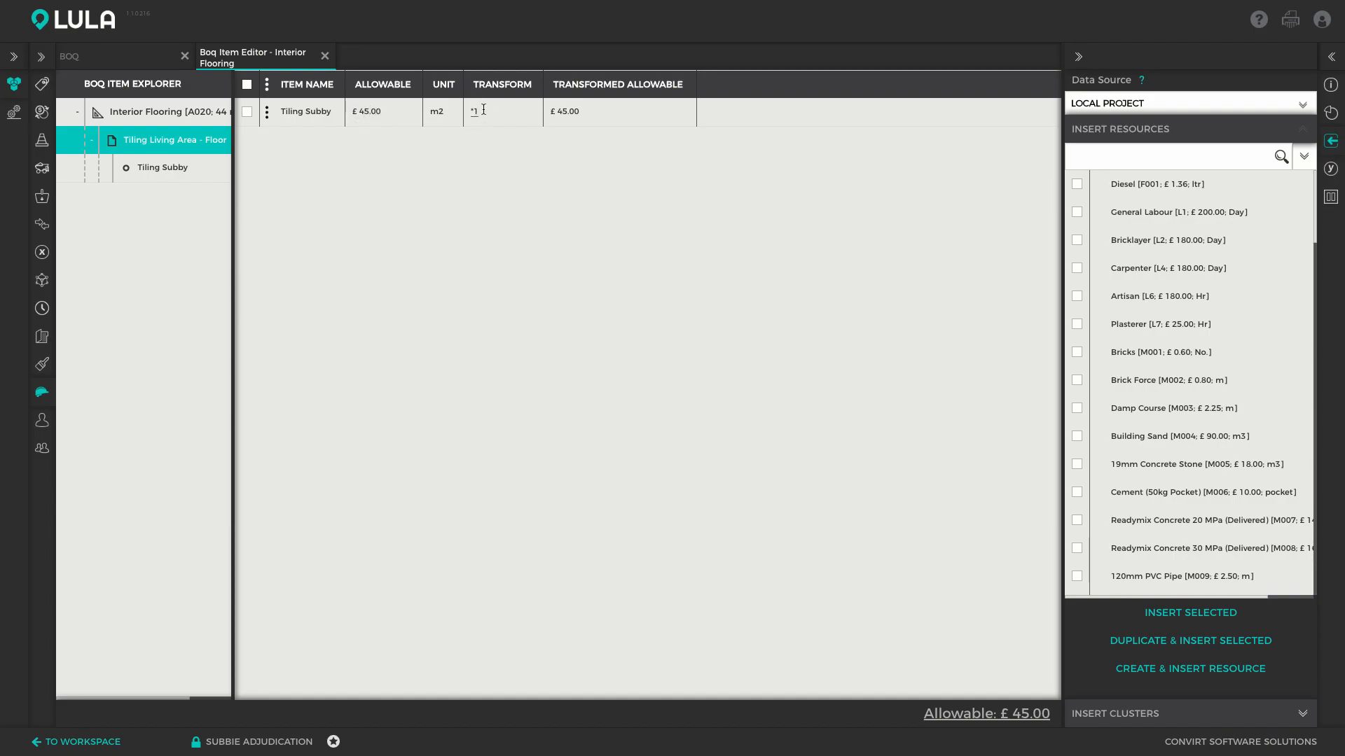
Change the Tiling Subby base allowable to 1 and set its transform in the Tiling Living Area worksheet to *45
left_click(142, 169)
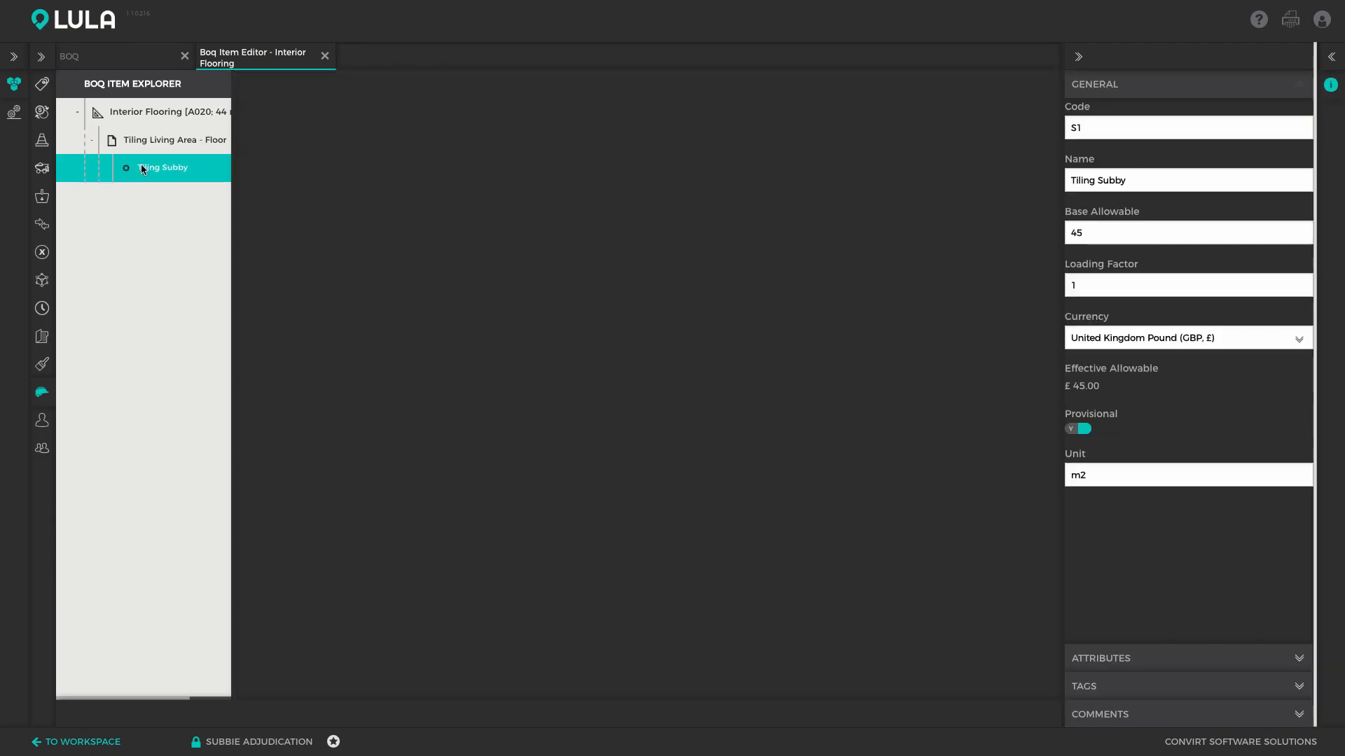
double_click(1079, 232)
type("1")
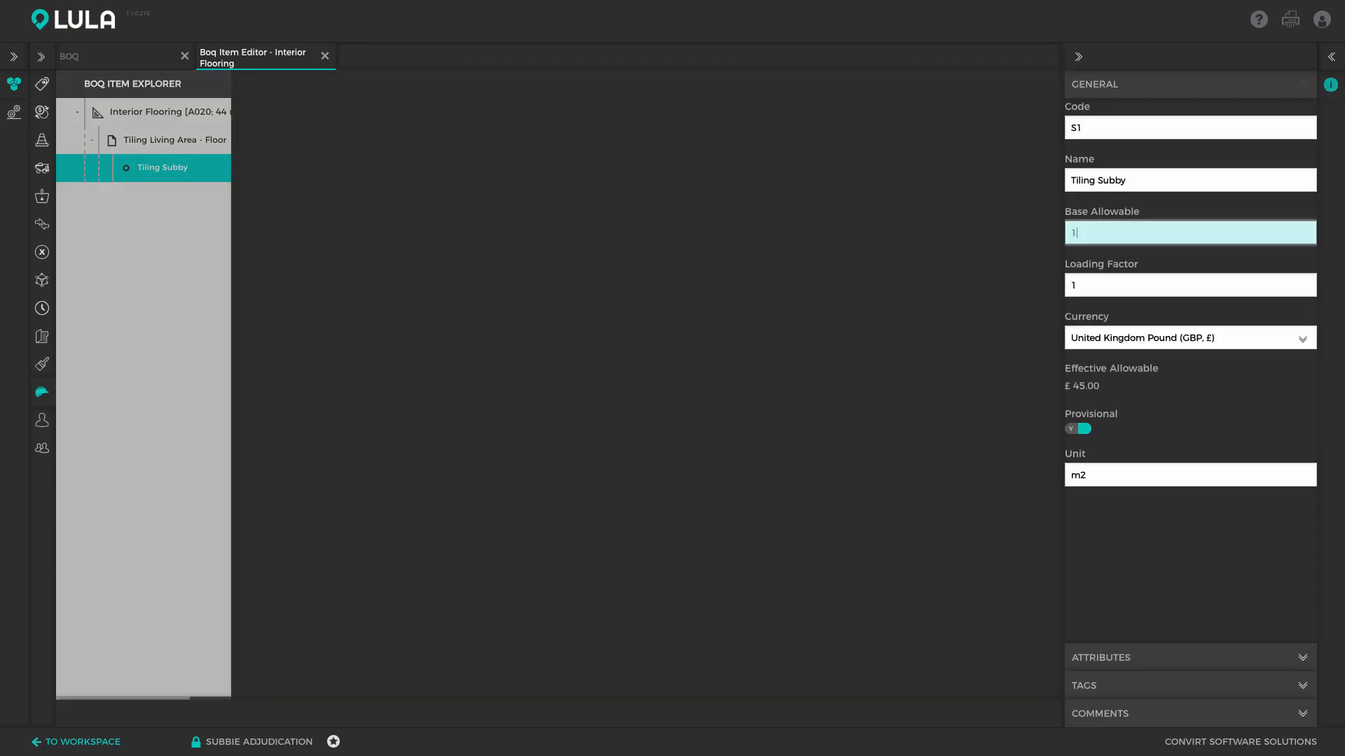
left_click(170, 142)
left_click(476, 112)
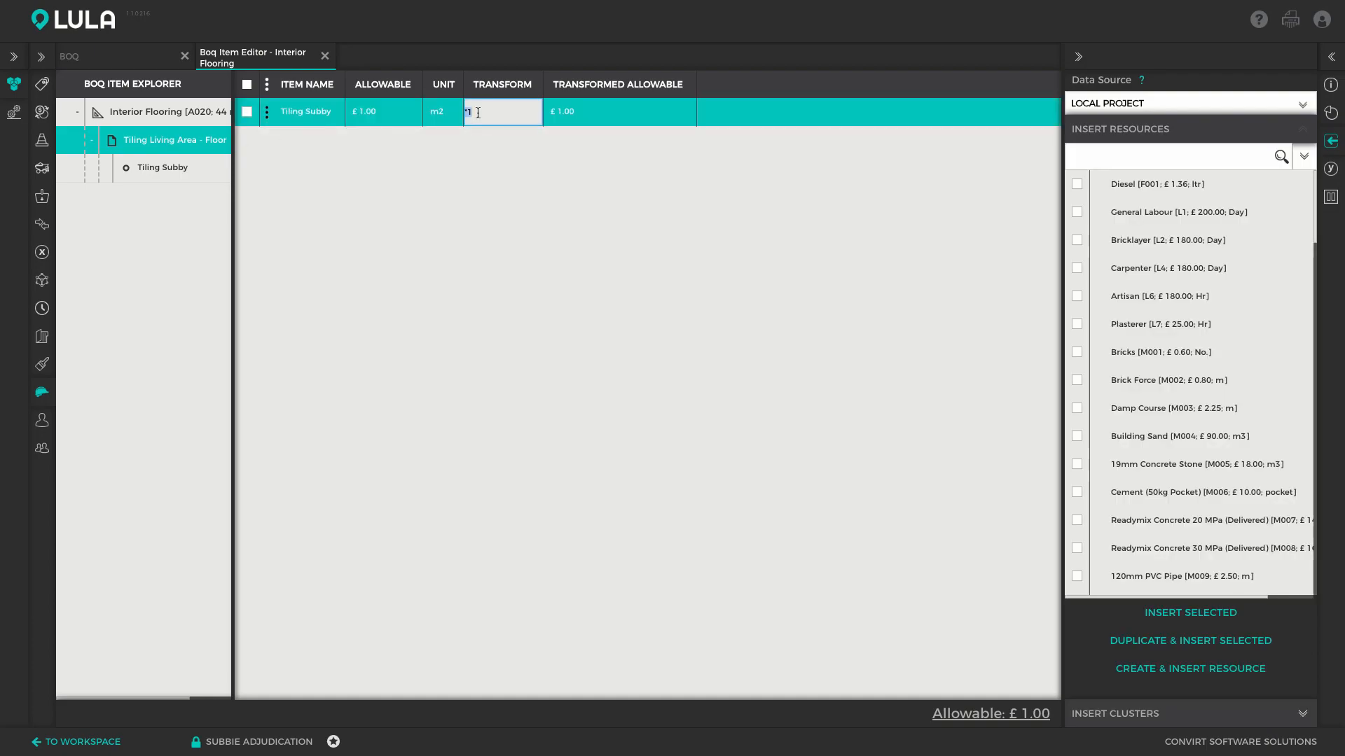
type("*45")
key("Return")
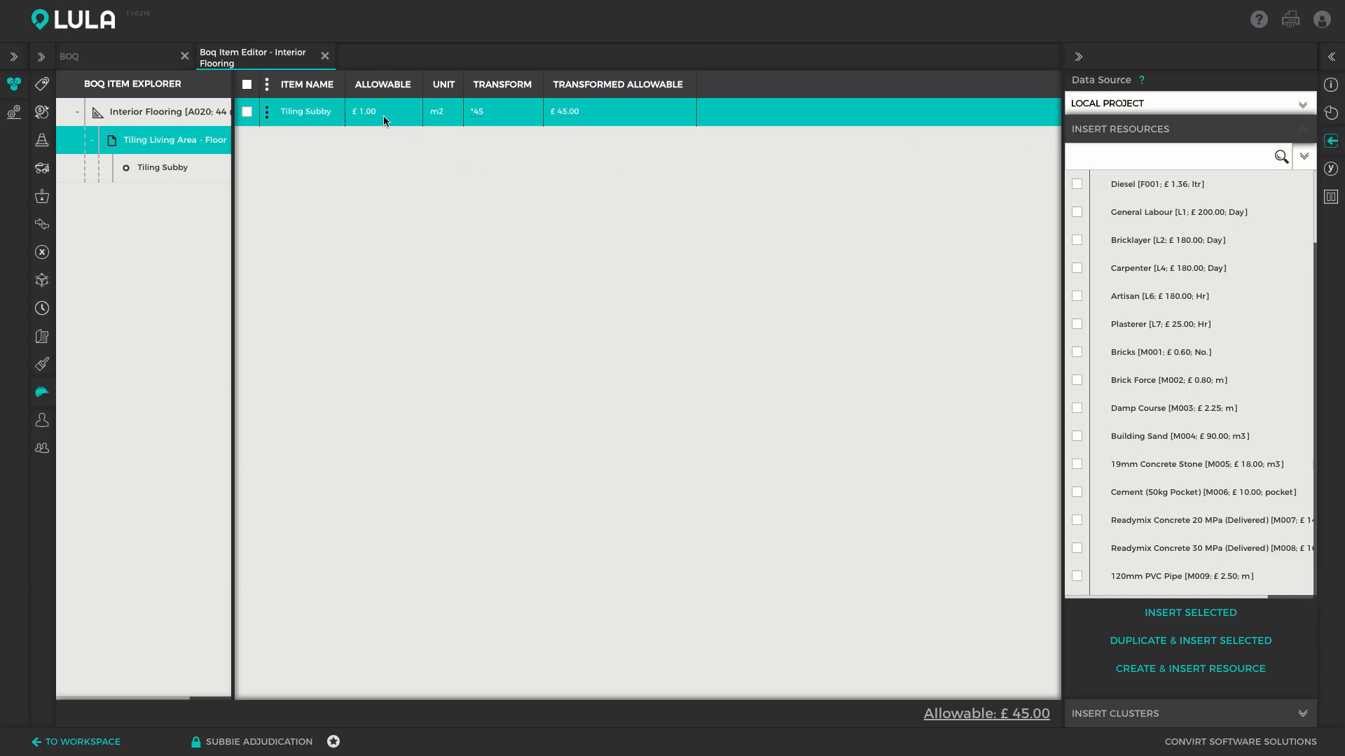
Return to the bill of quantities and show only the Tiling section
left_click(1332, 140)
left_click(137, 61)
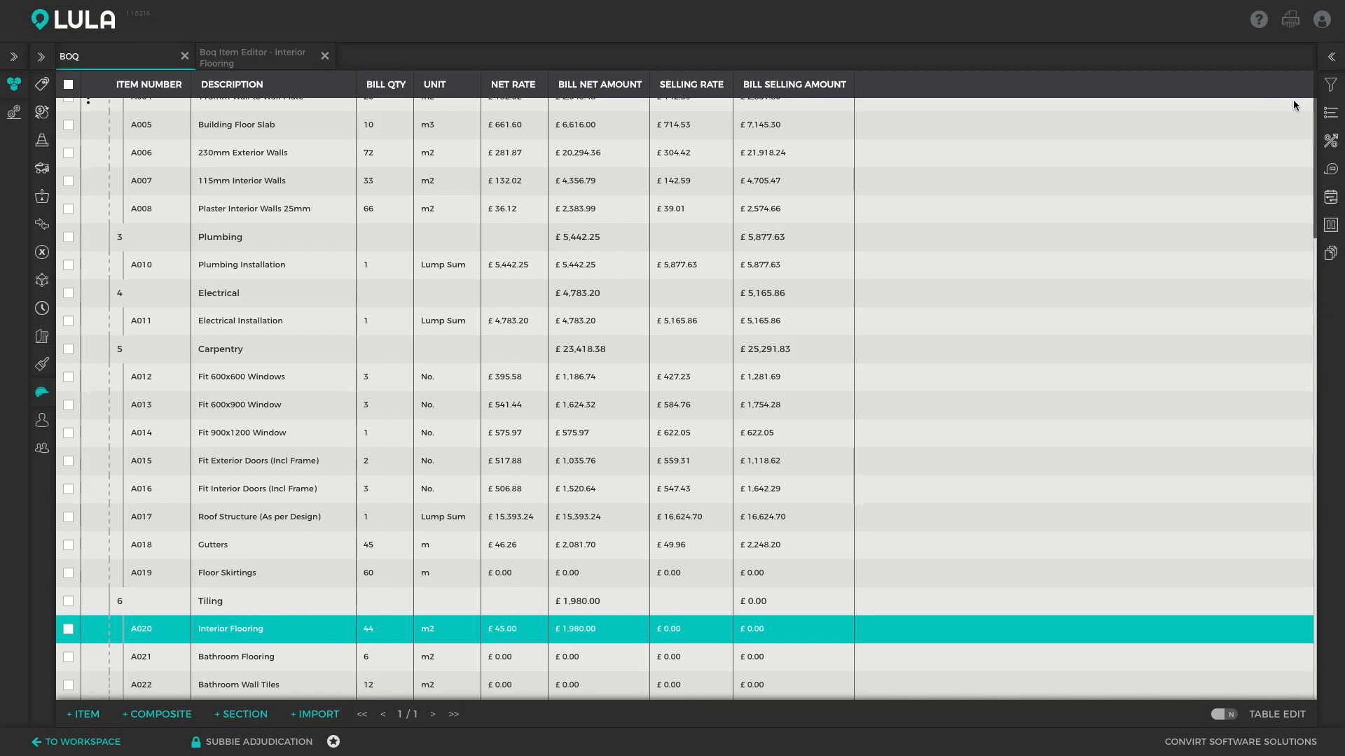
left_click(1329, 112)
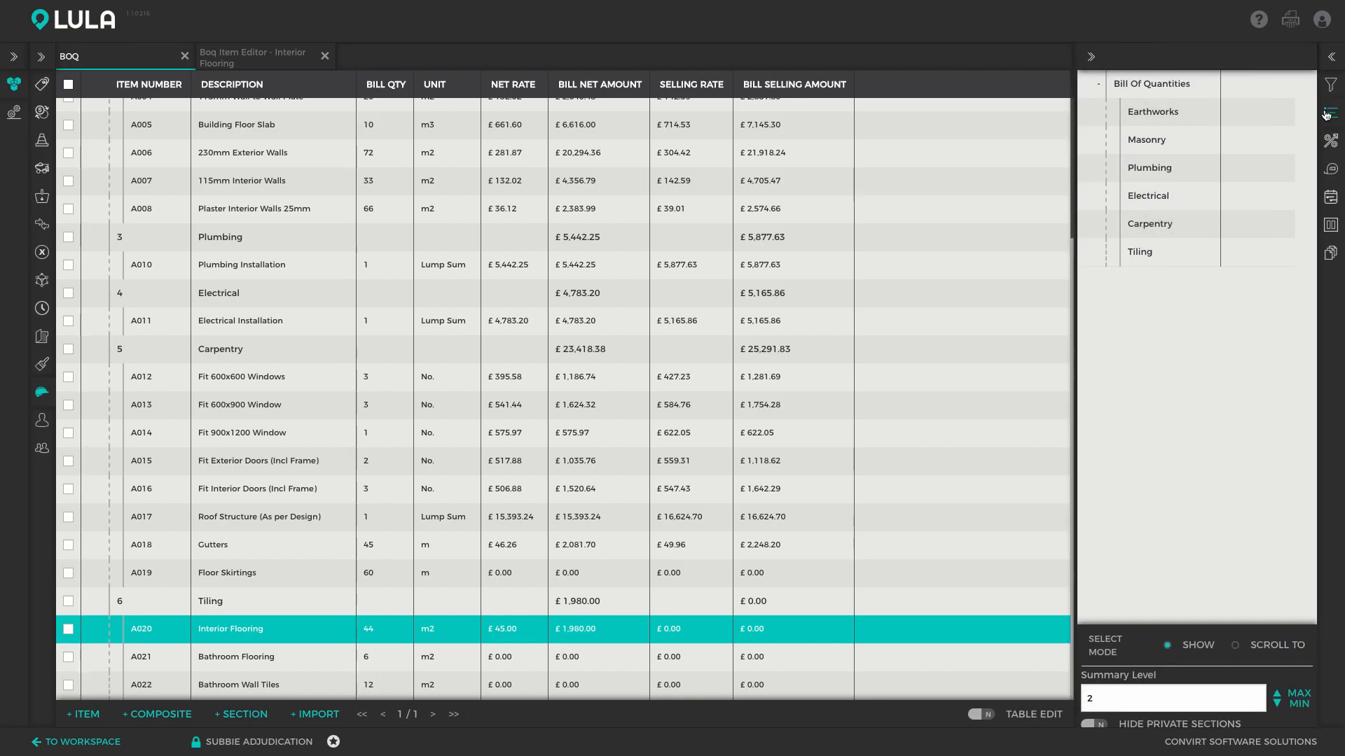
left_click(1143, 250)
left_click(1335, 116)
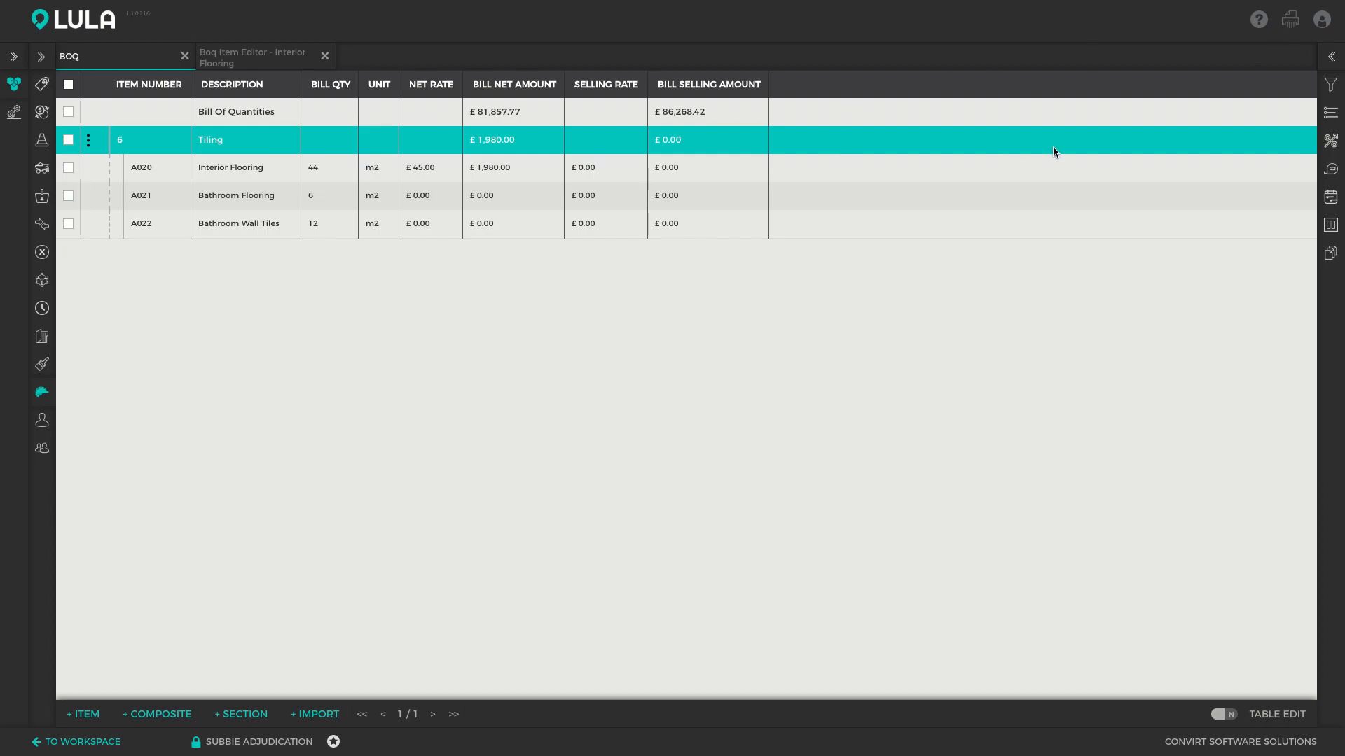
Open the subcontractors list, check the tiling rates in the spreadsheet, and return to Lula
left_click(40, 57)
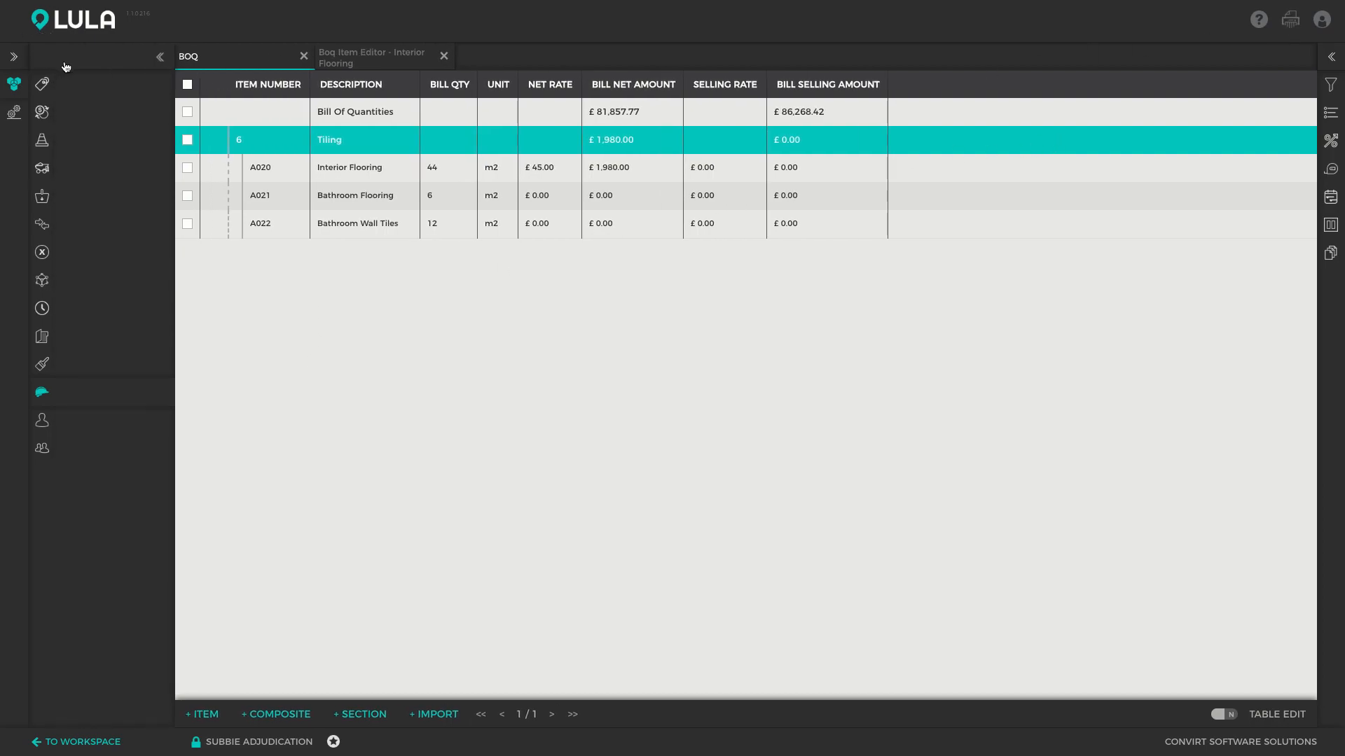
left_click(108, 421)
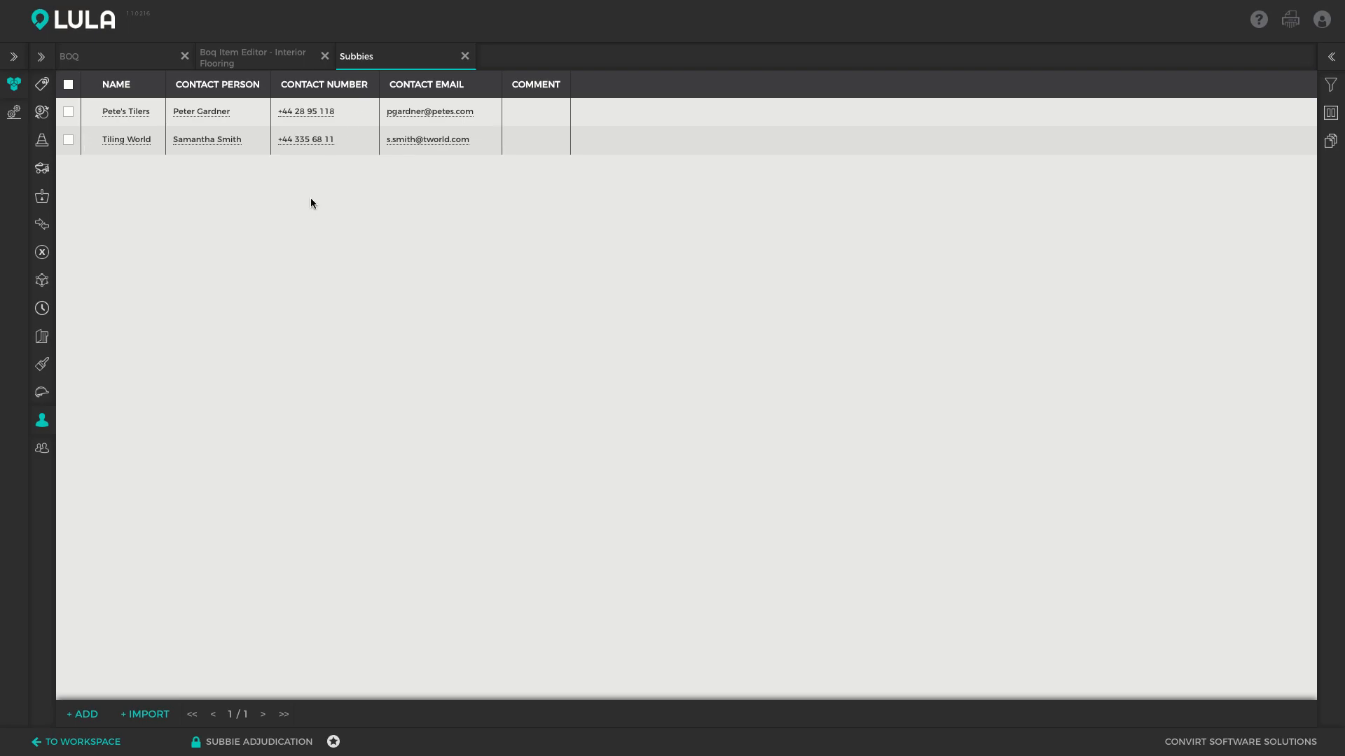
key("ctrl+Right")
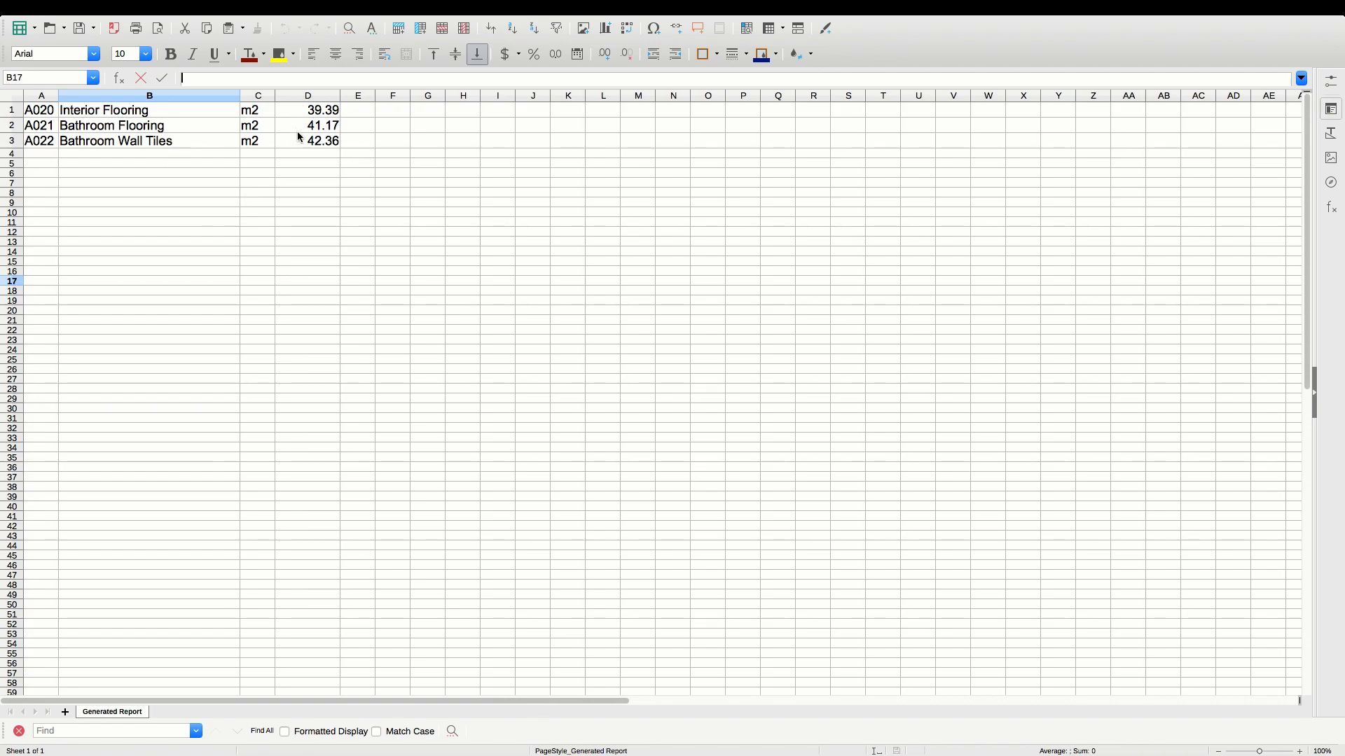
key("ctrl+Left")
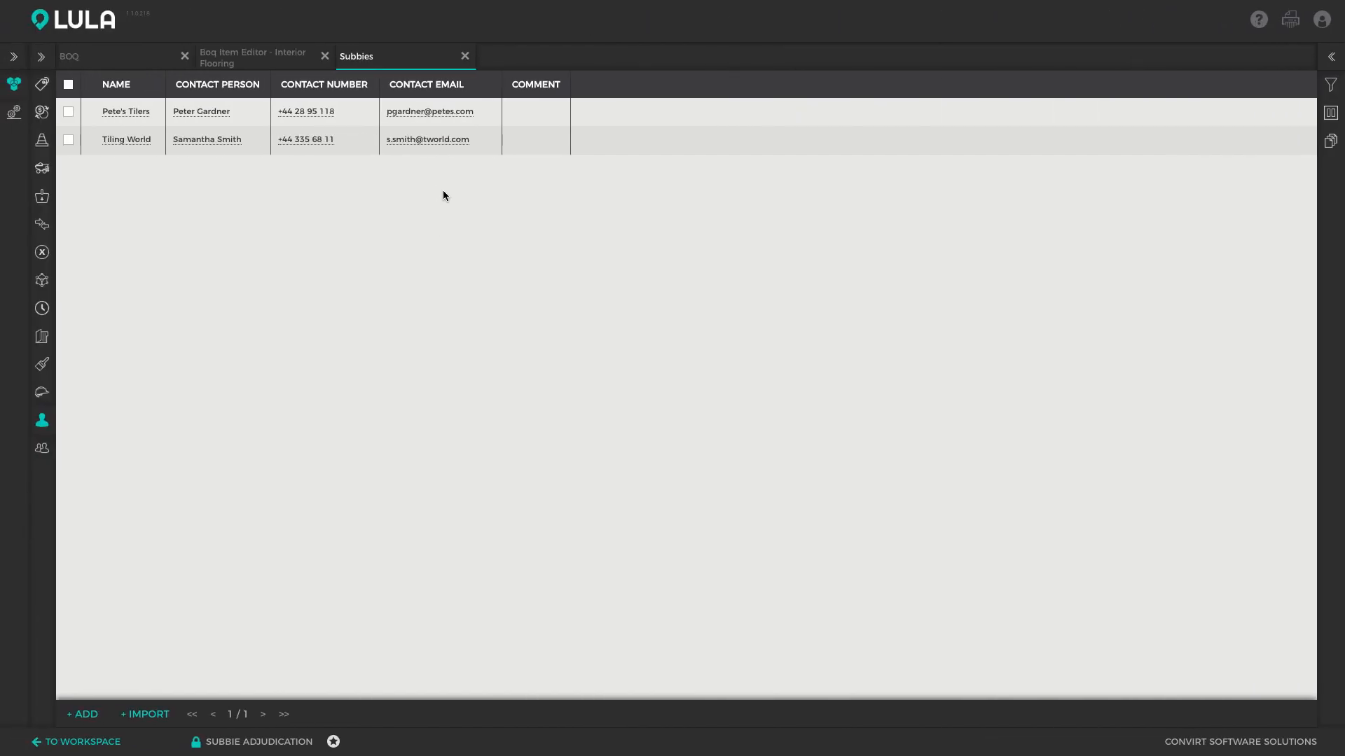
Add a new adjudication under Subbie Adjudication and open it
left_click(42, 56)
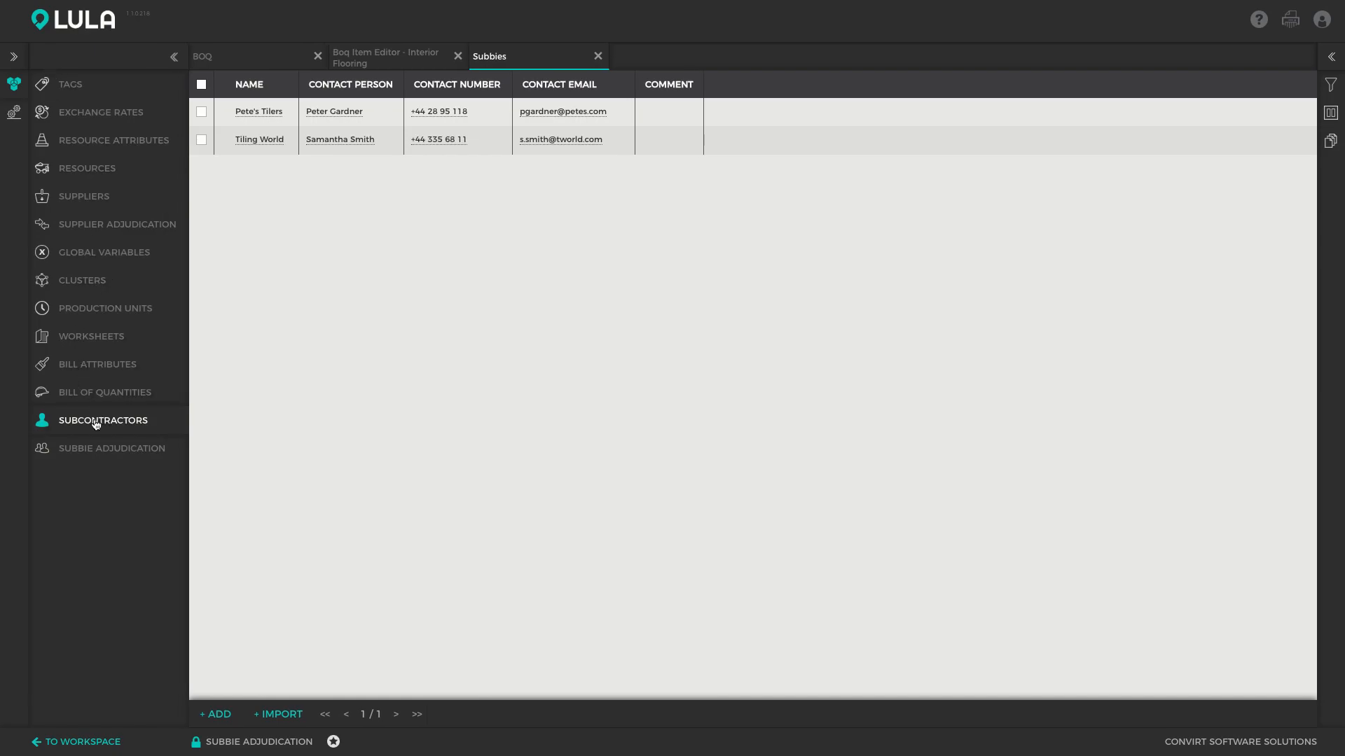
left_click(105, 449)
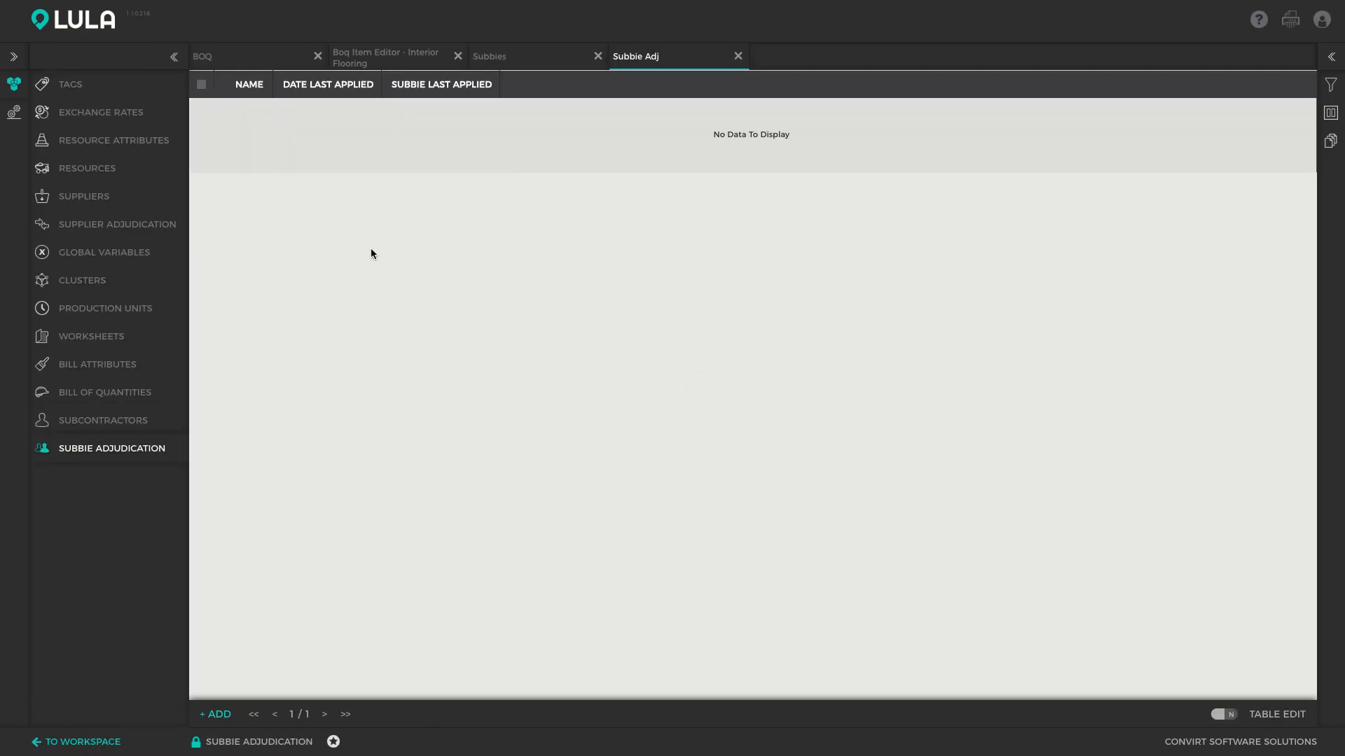
left_click(154, 57)
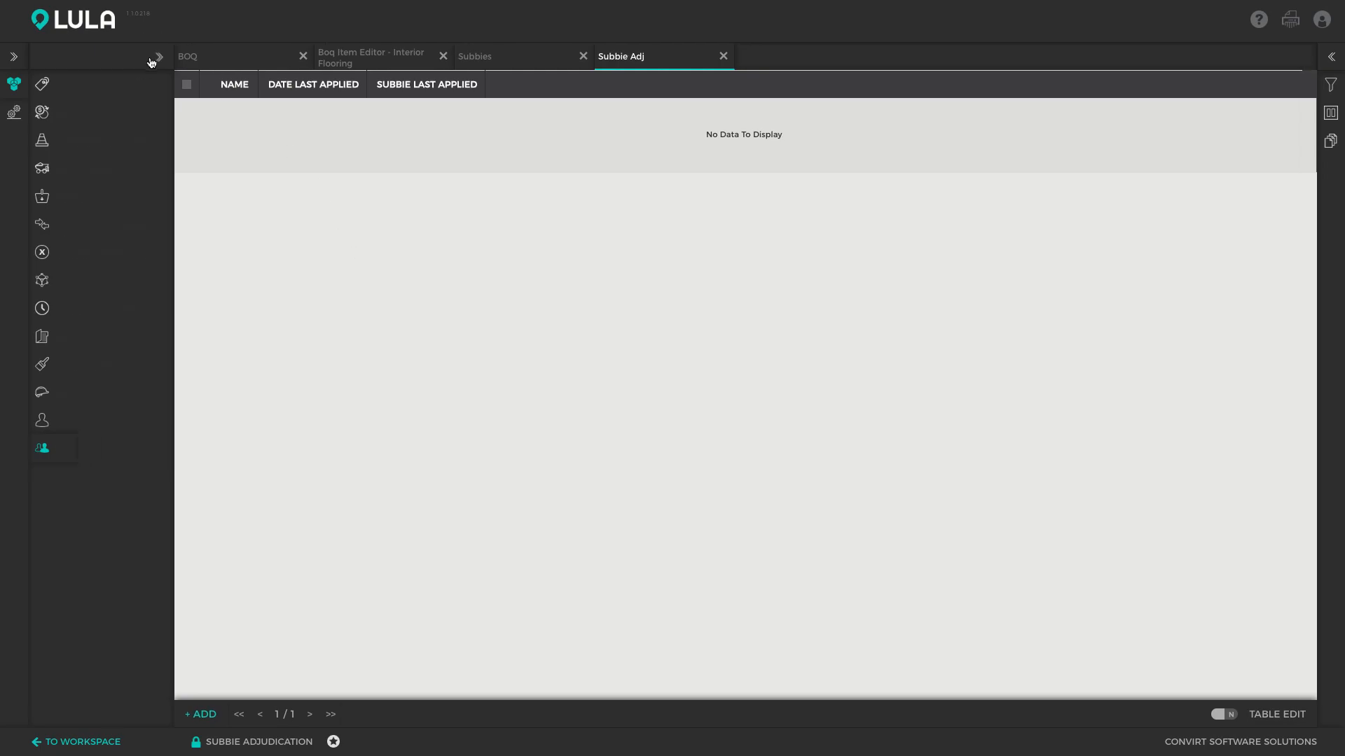
left_click(82, 715)
double_click(216, 110)
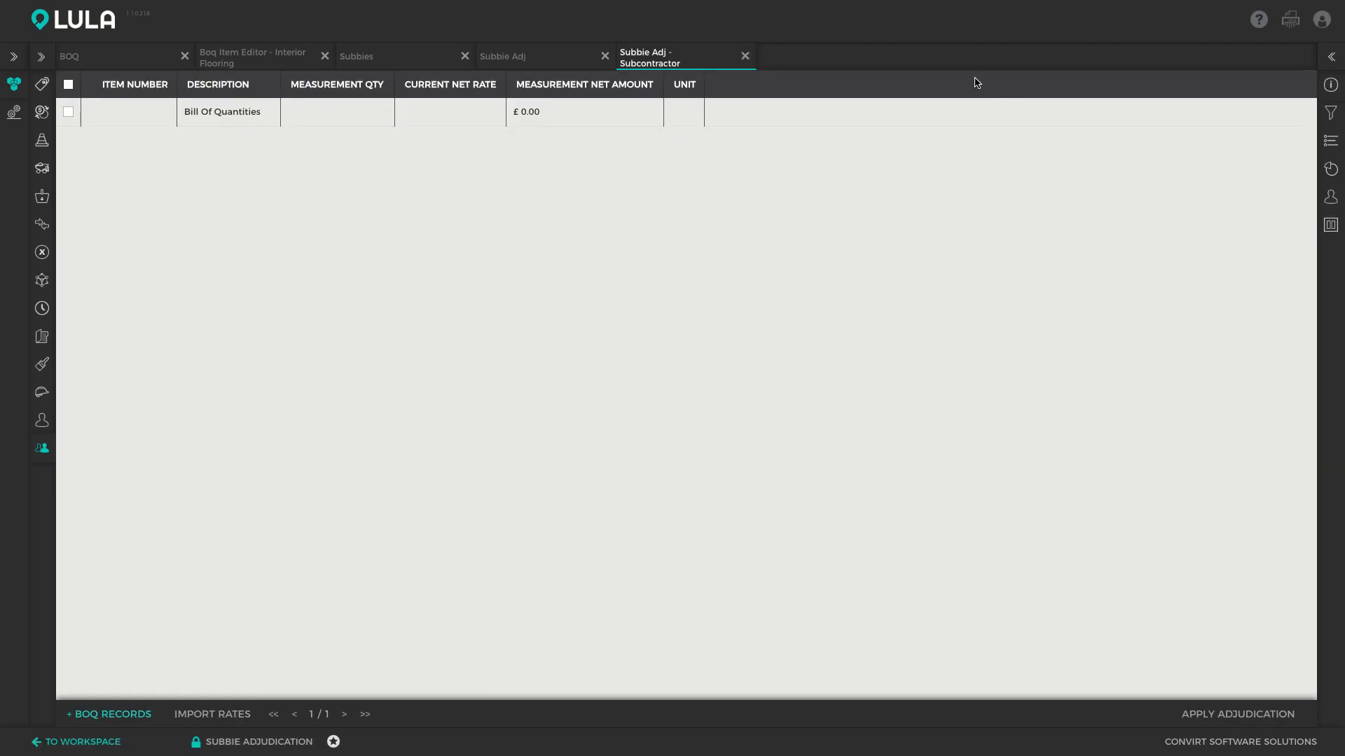
Rename the new subcontractor adjudication as Tiling Adjudication
left_click(1331, 85)
triple_click(1210, 103)
type("Til")
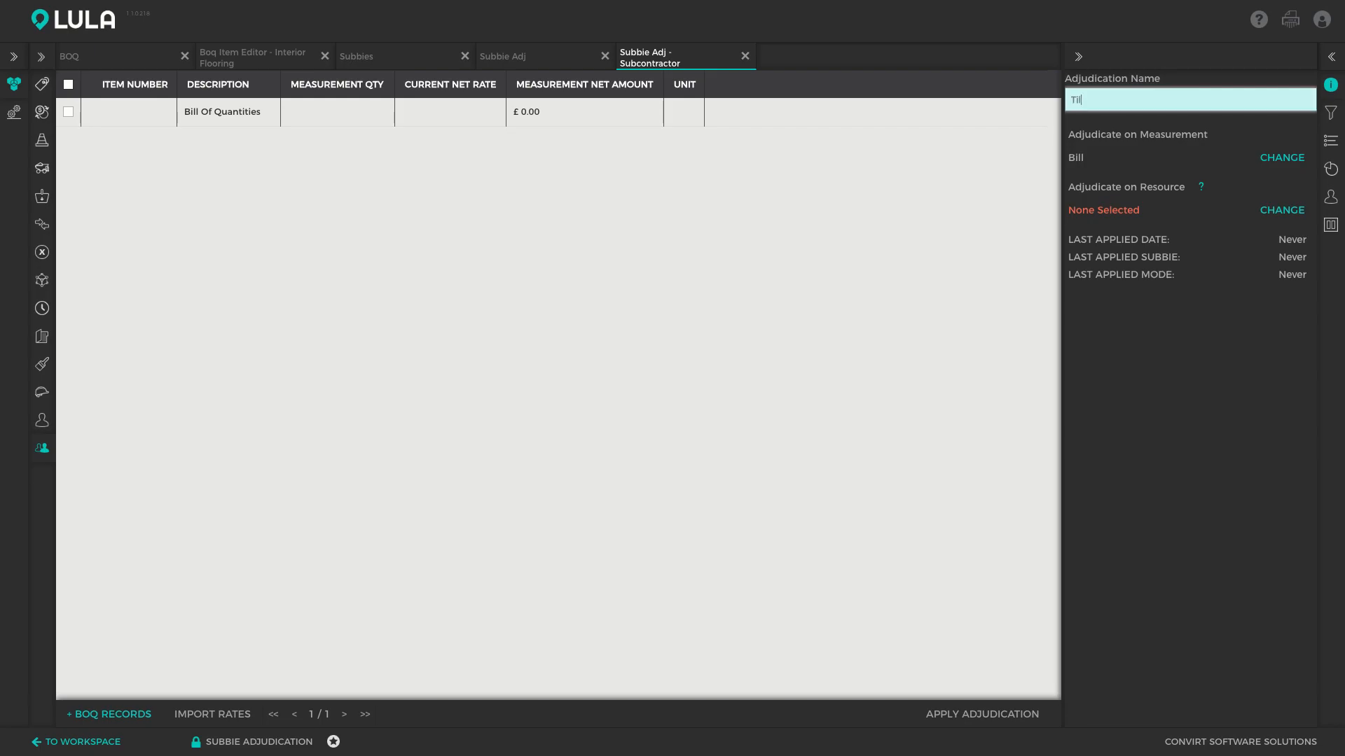
type("ing Adjudiciation")
key("Return")
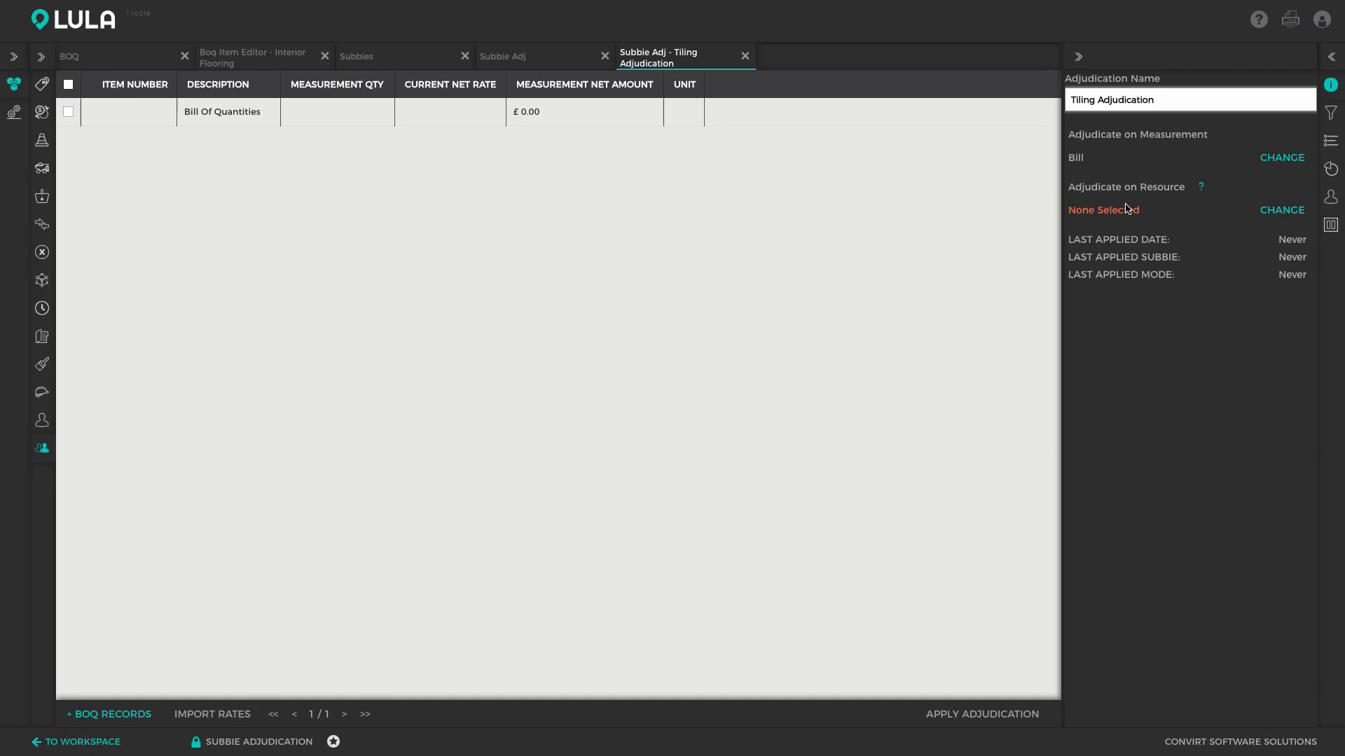
Filter the resources by "tilin" and choose Tiling Subby as the resource to adjudicate on
left_click(1266, 211)
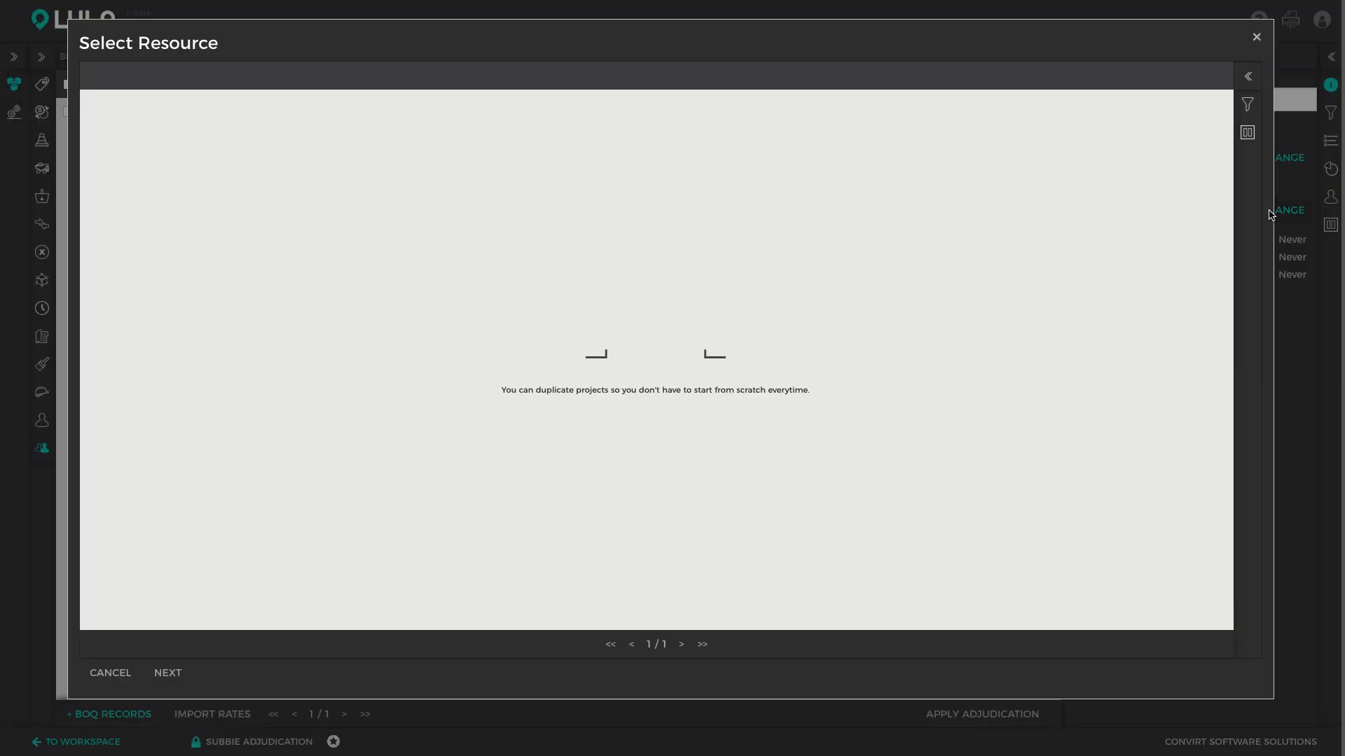
left_click(1249, 104)
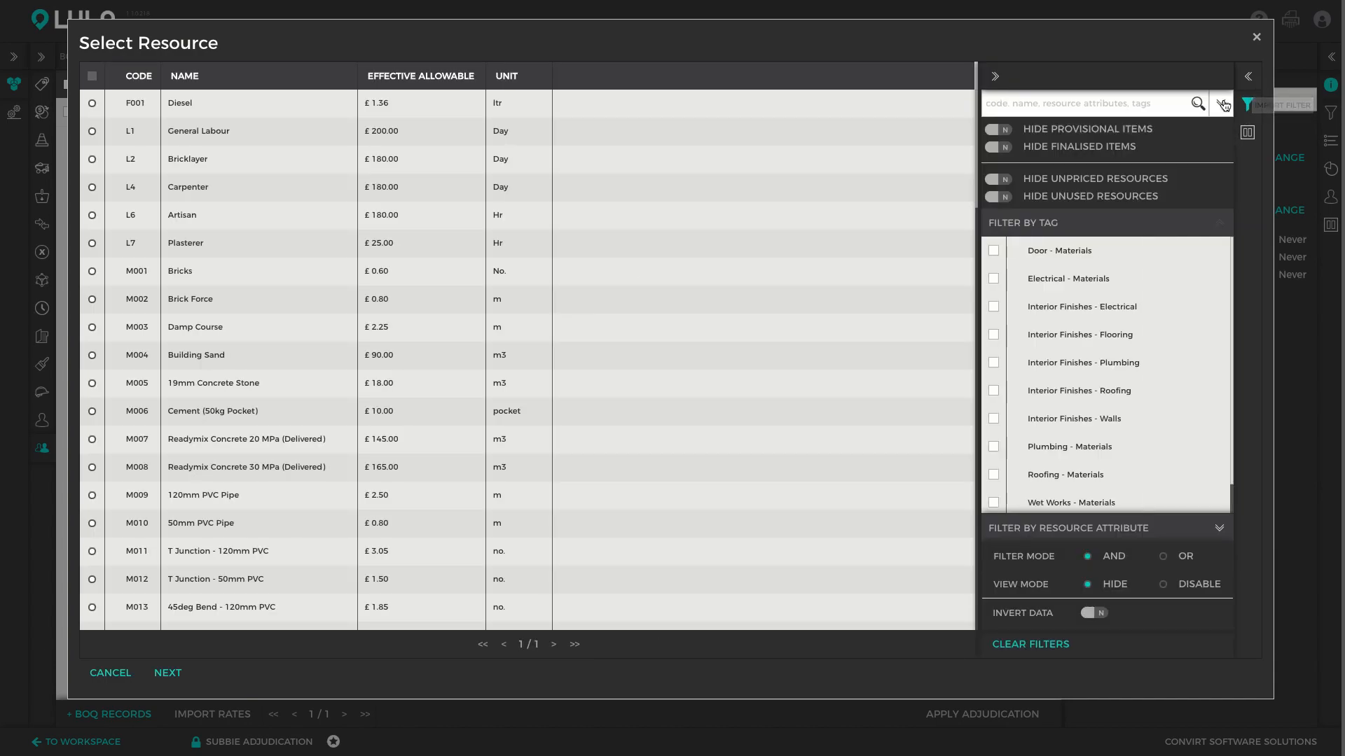
type("tilin")
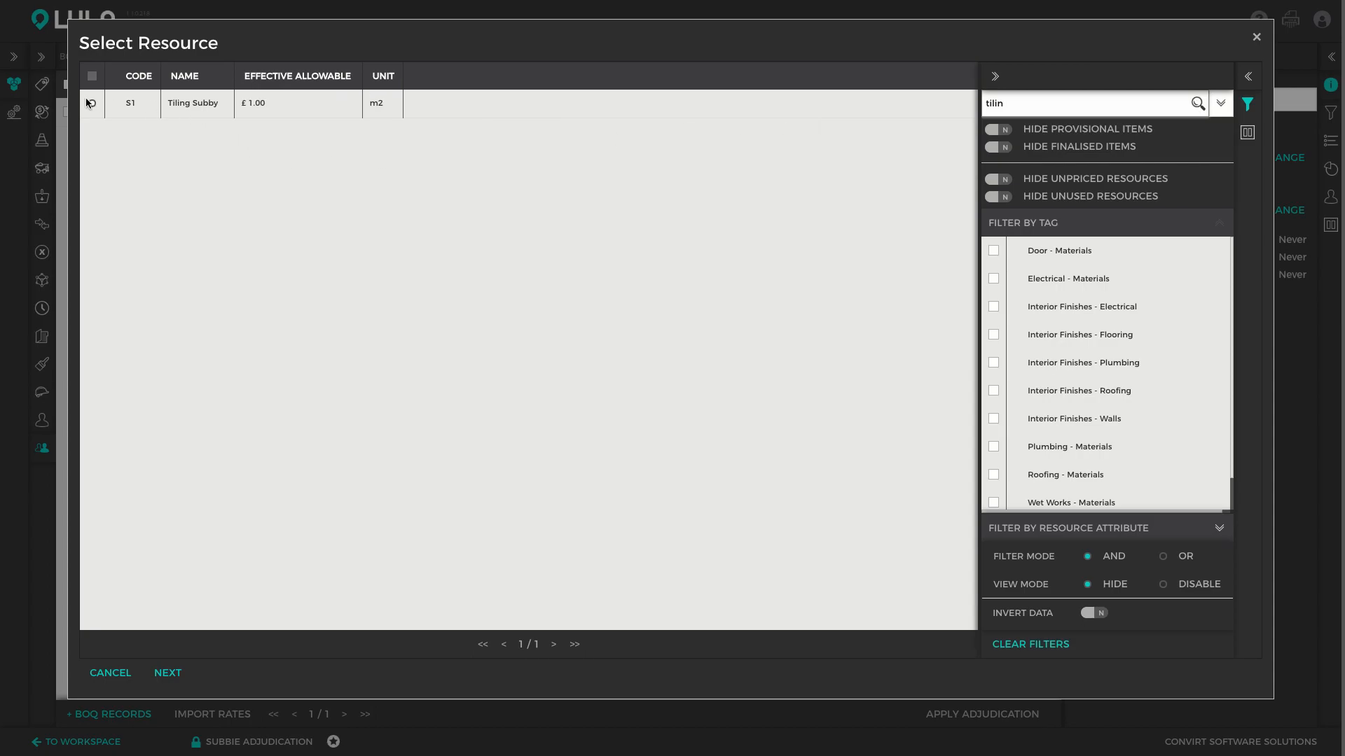
left_click(88, 101)
left_click(1245, 107)
left_click(171, 677)
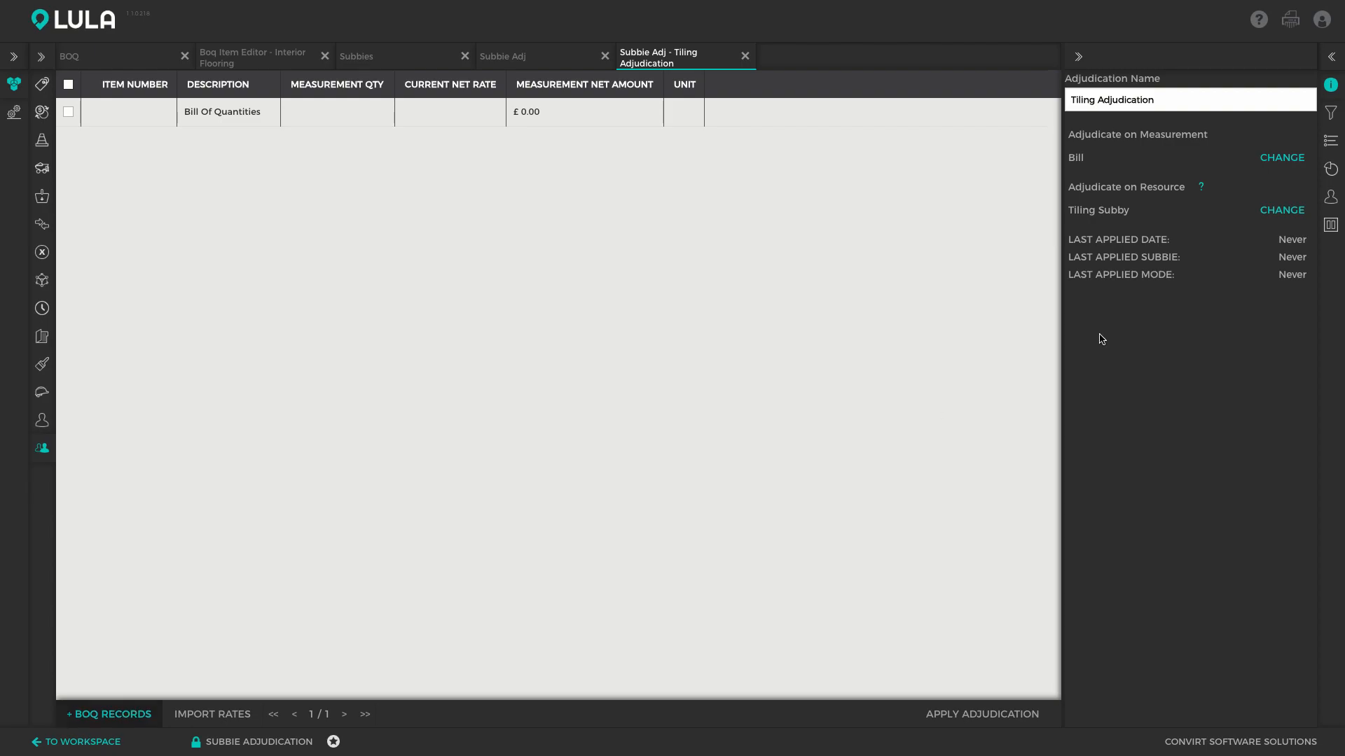
left_click(1330, 86)
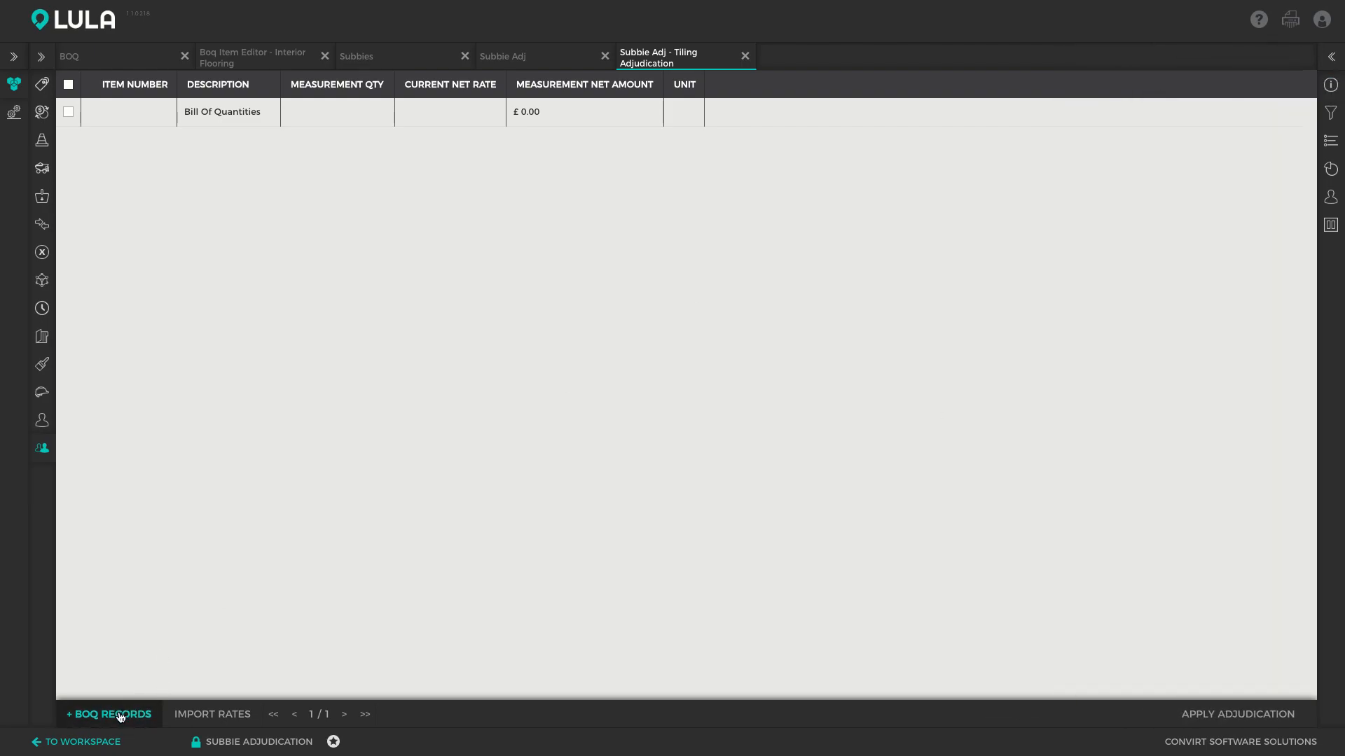
Attach the BOQ records Interior Flooring, Bathroom Flooring and Bathroom Wall Tiles to the adjudication's Bill Of Quantities section
left_click(121, 715)
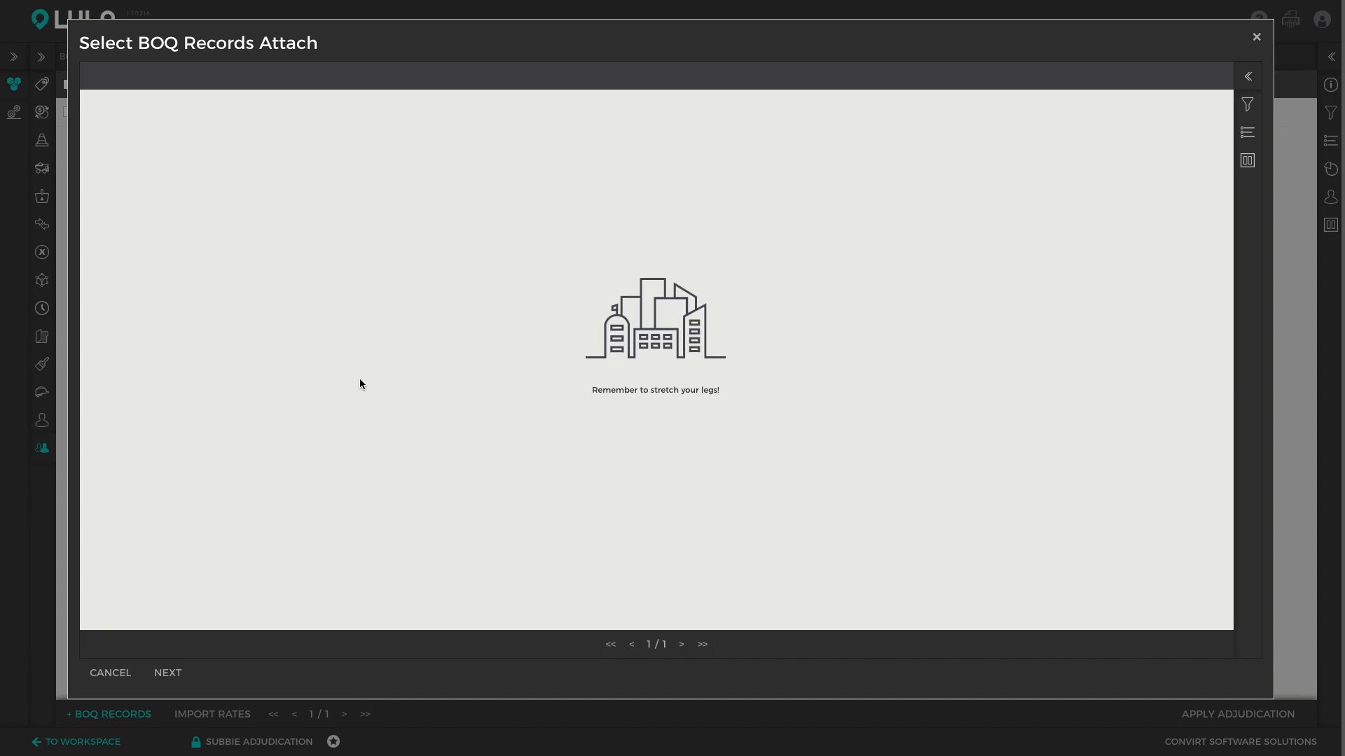
scroll(252, 433, "down", 4)
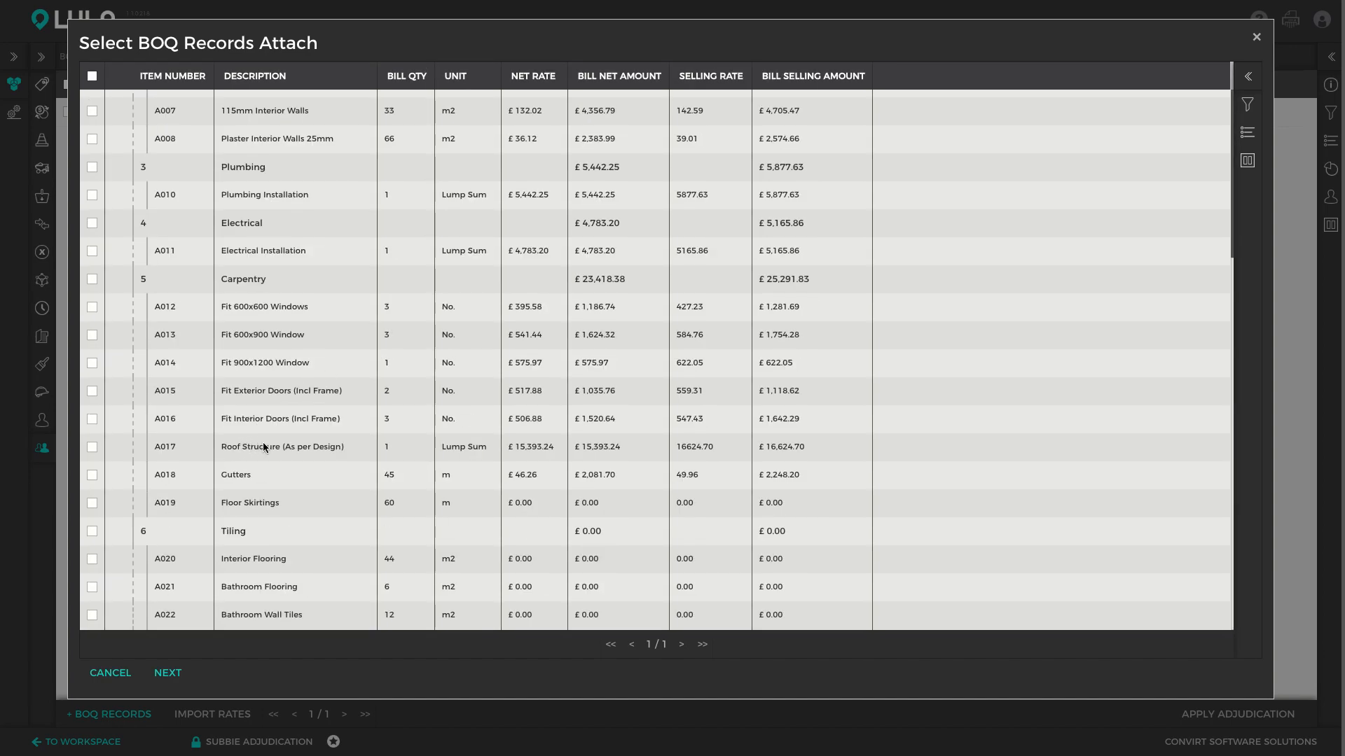
left_click(92, 559)
left_click(92, 587)
left_click(92, 615)
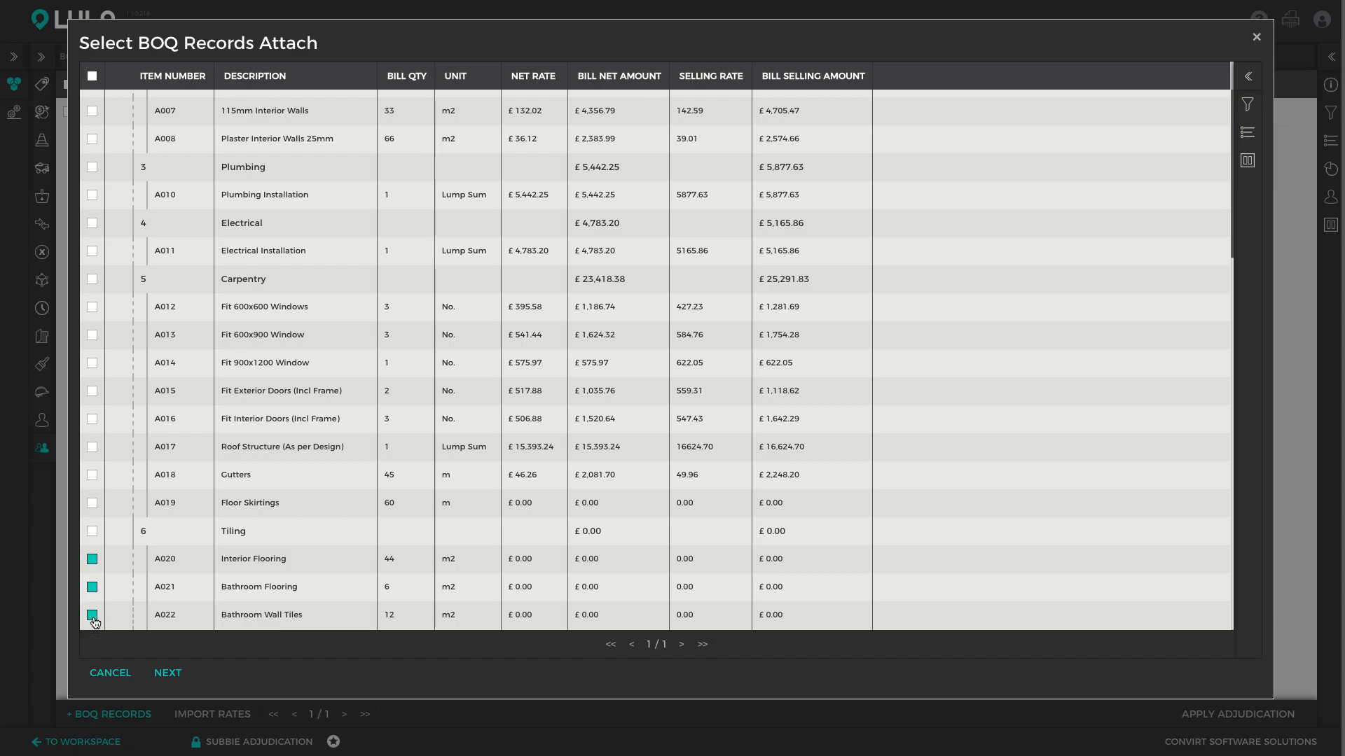
left_click(173, 678)
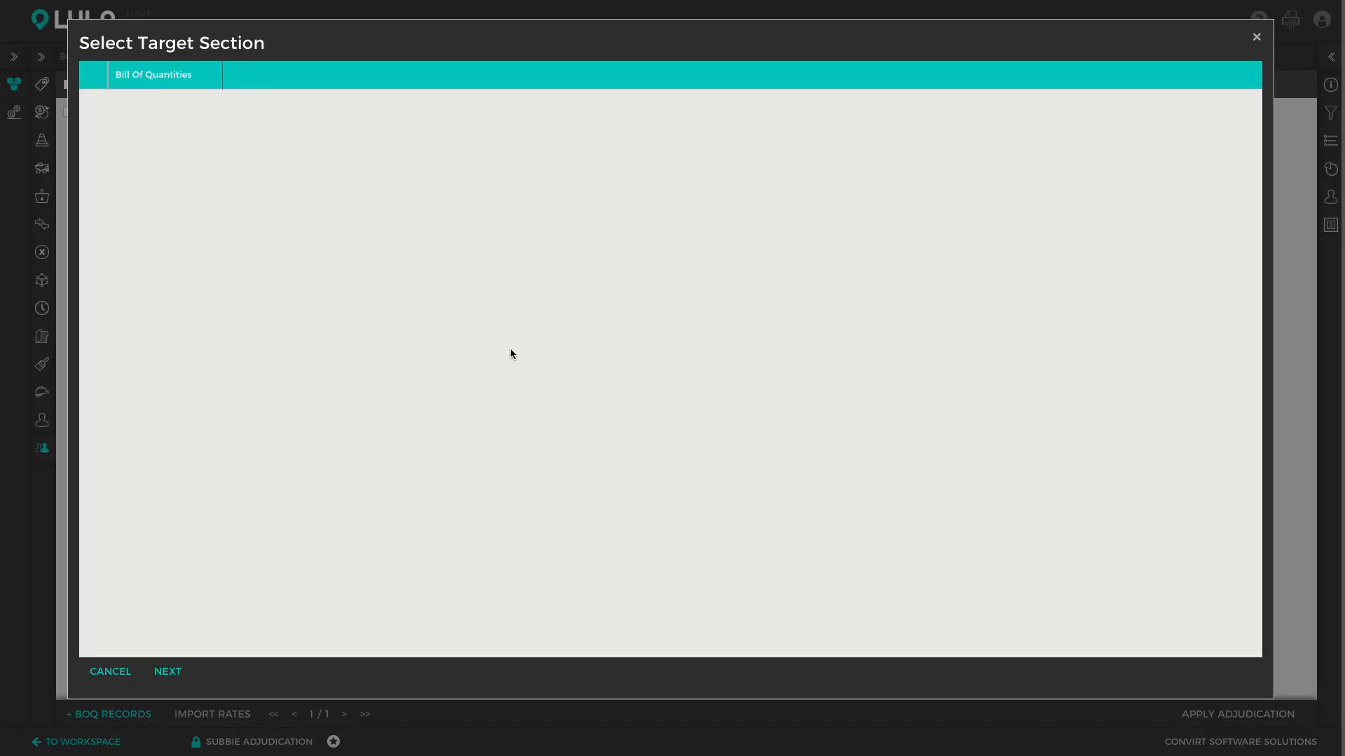
left_click(174, 674)
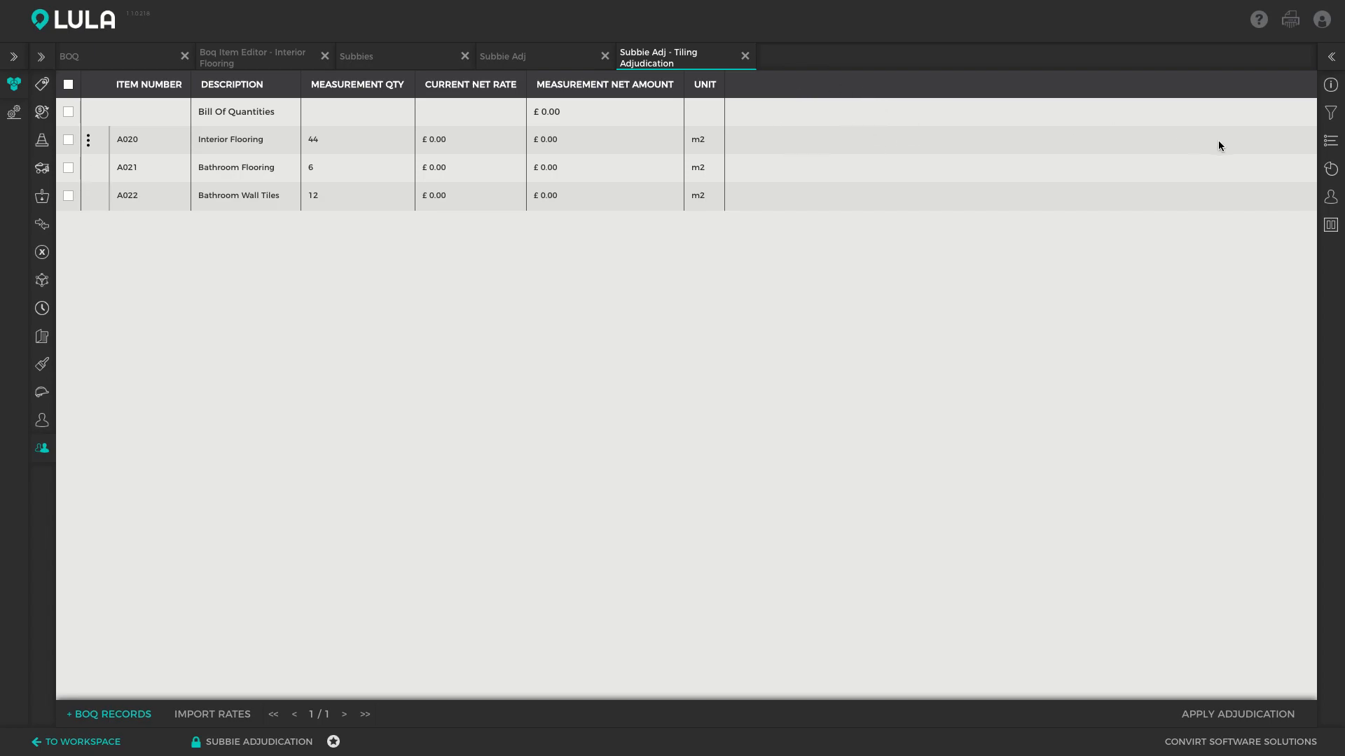
Attach the subcontractors Pete's Tilers and Tiling World to the adjudication
left_click(1331, 57)
left_click(1315, 199)
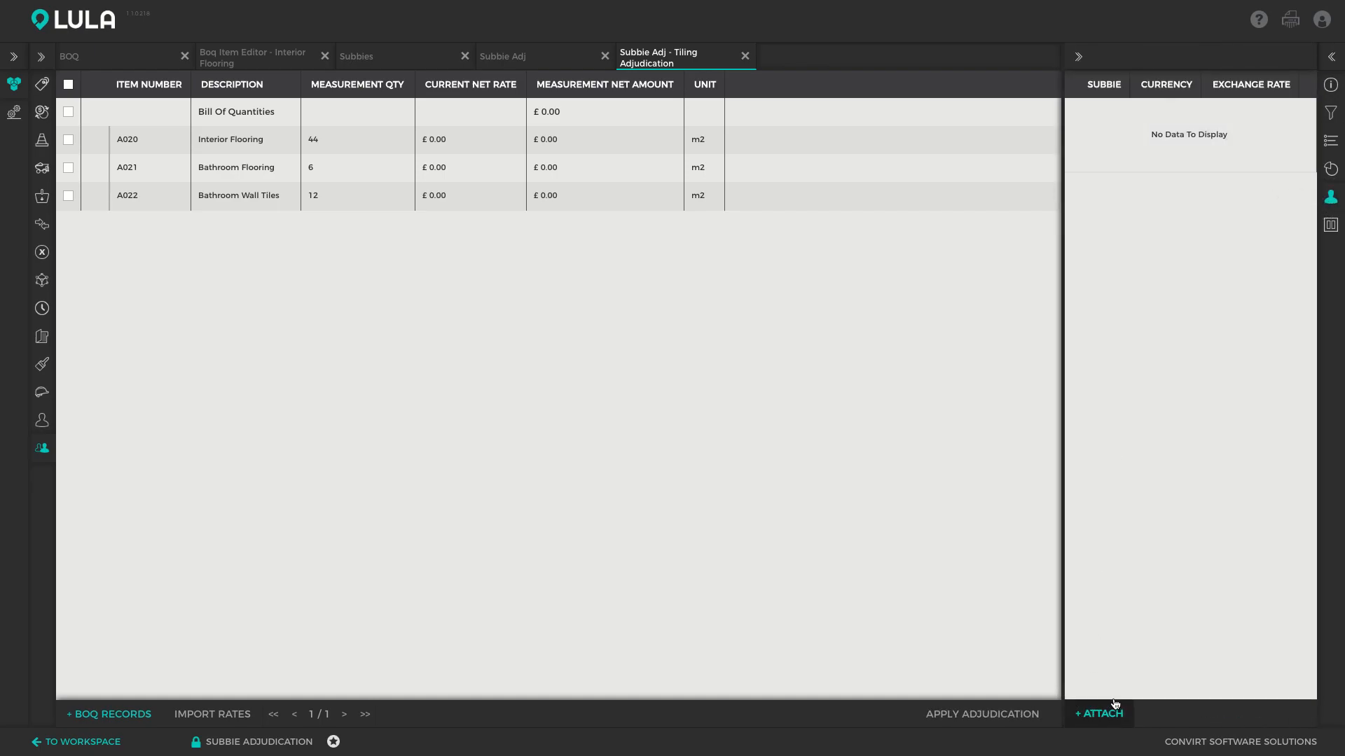
left_click(1108, 712)
left_click(92, 104)
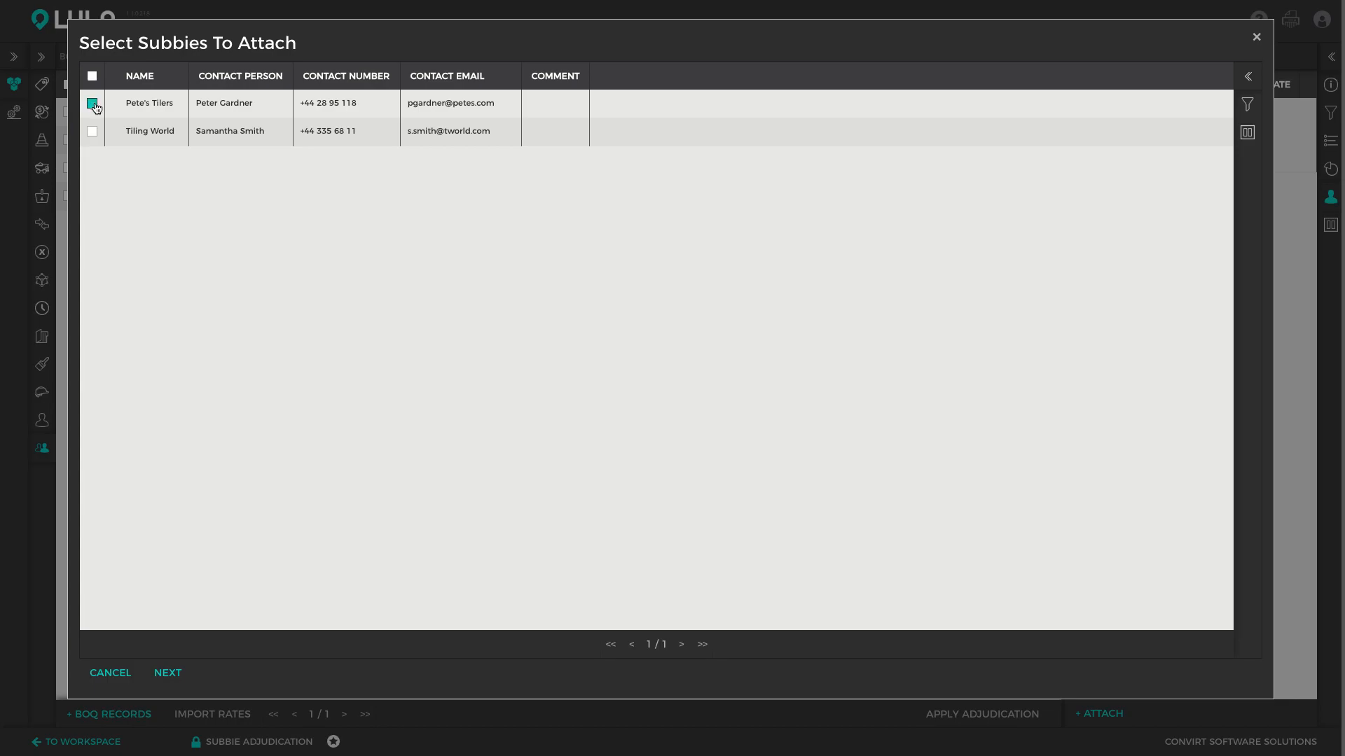
left_click(92, 134)
left_click(158, 672)
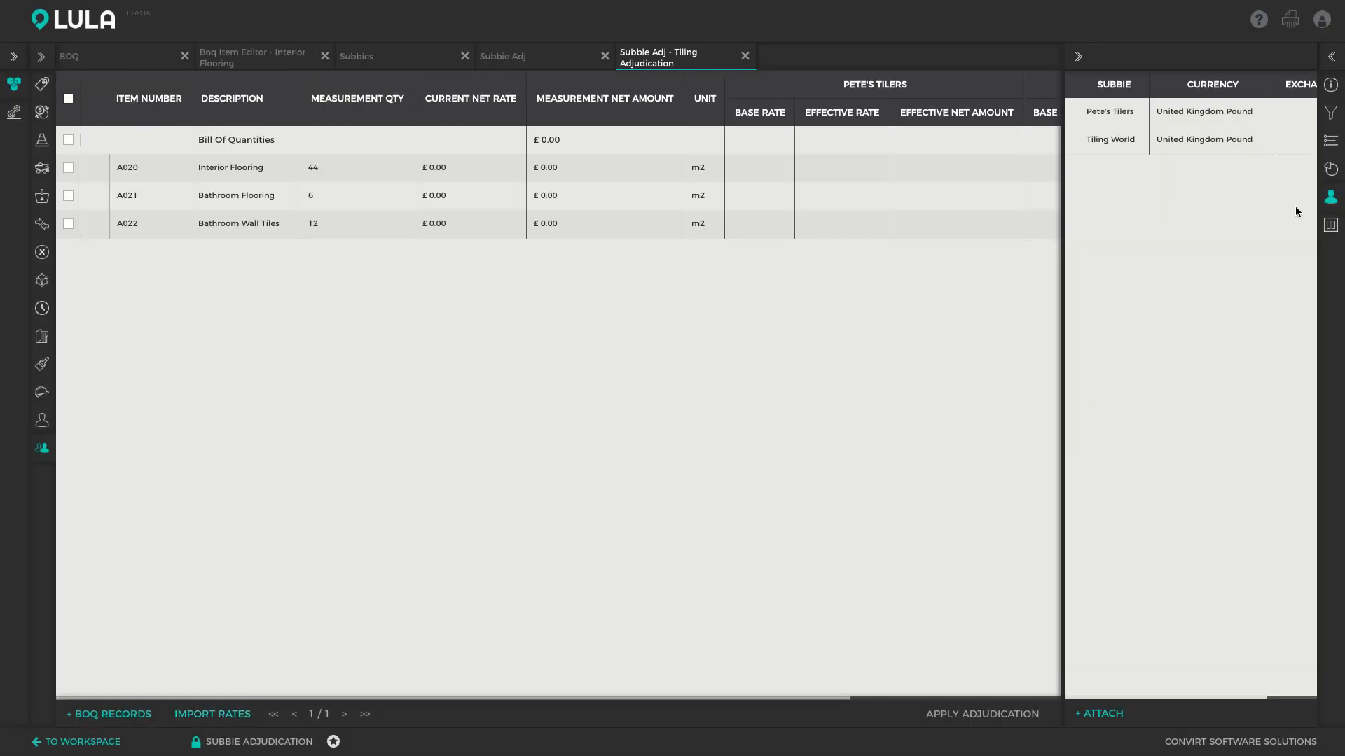
left_click(1331, 199)
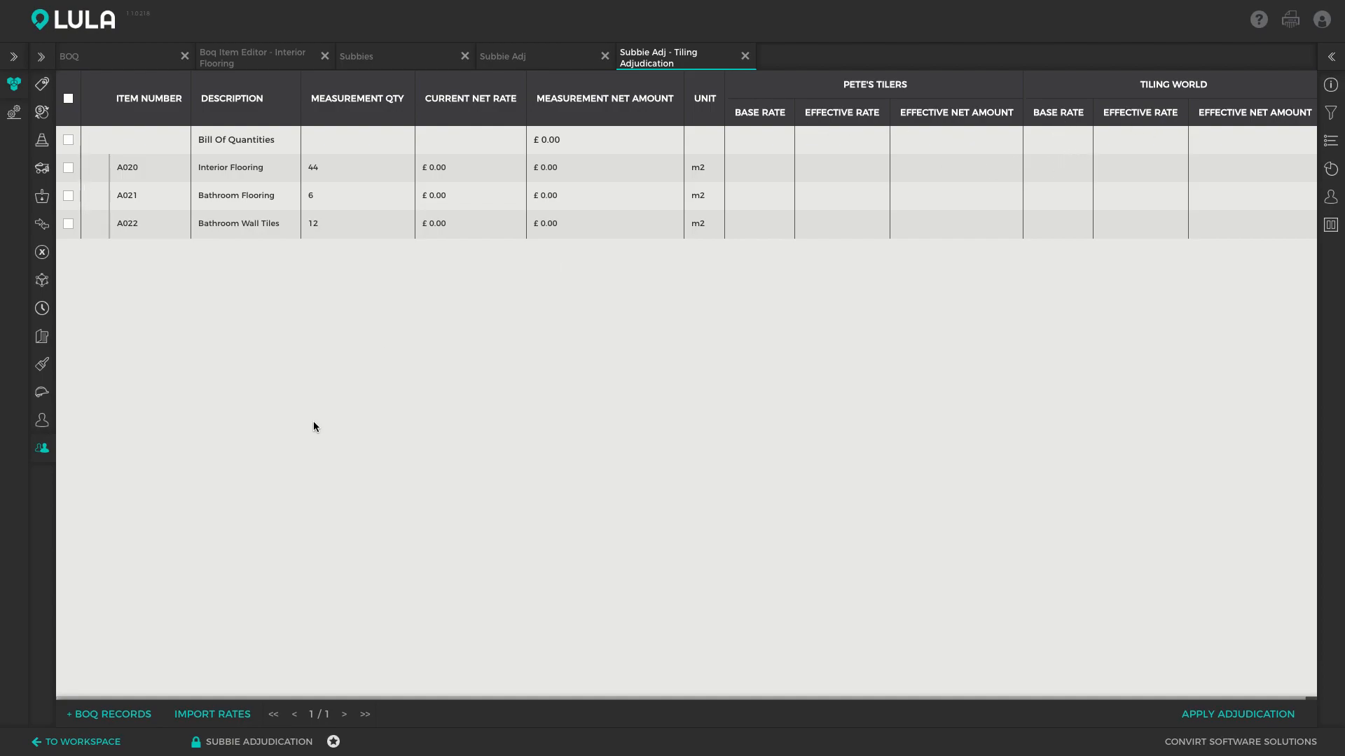
Upload Tiling Quote.xlsx from the Desktop for a rates import, using match order and the Excel file format
left_click(223, 715)
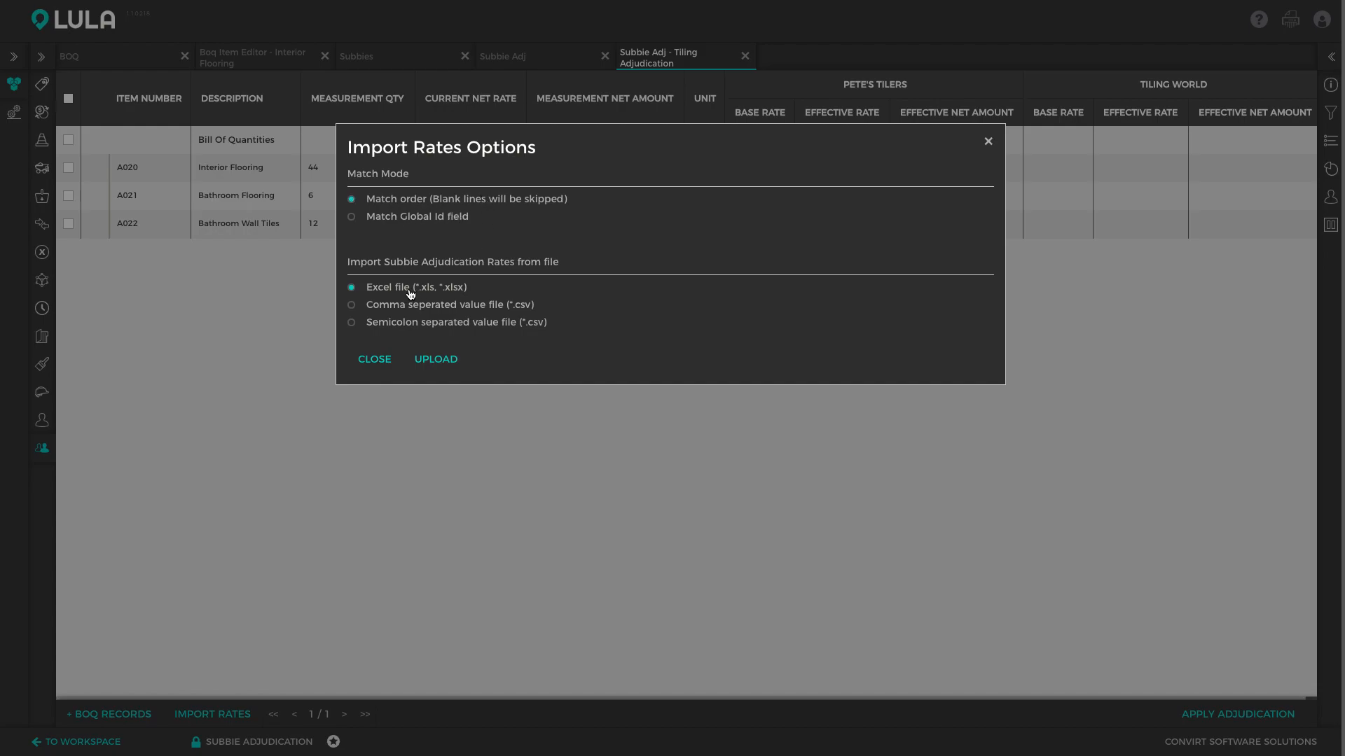
left_click(453, 362)
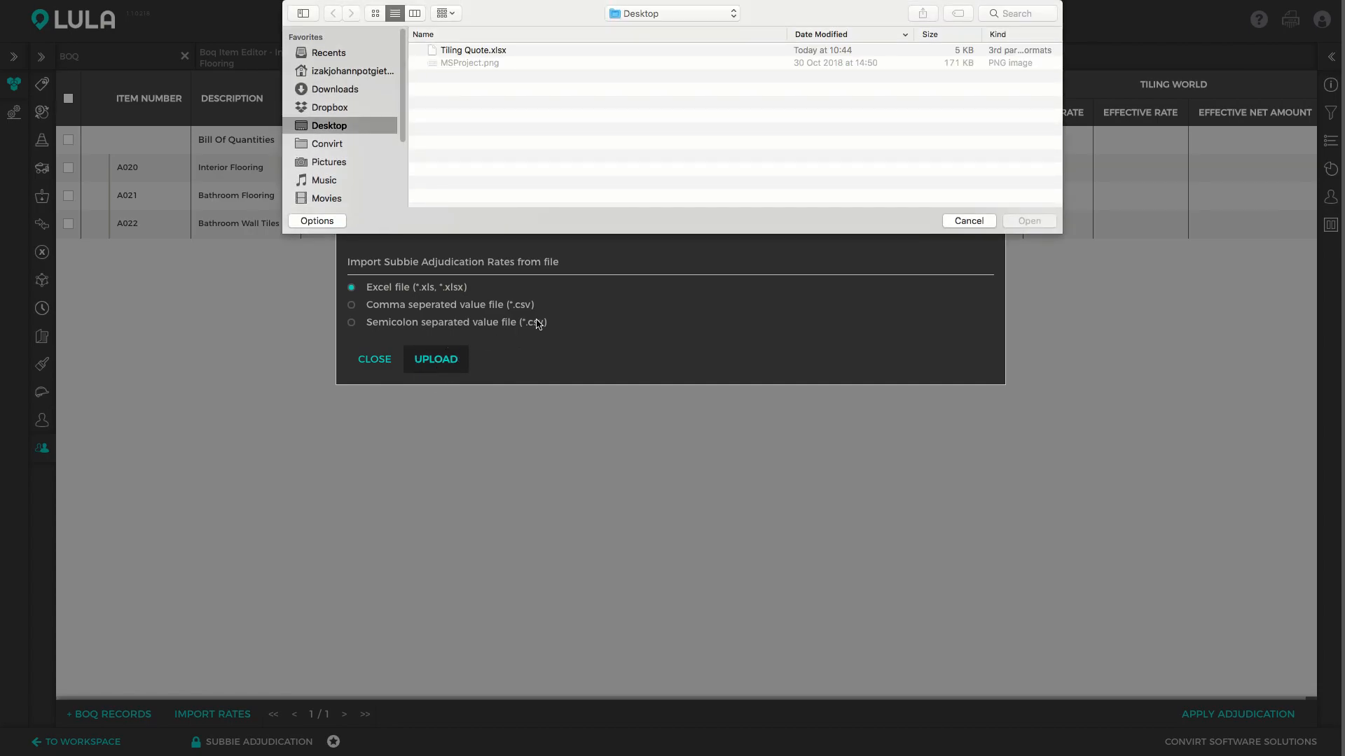
left_click(488, 51)
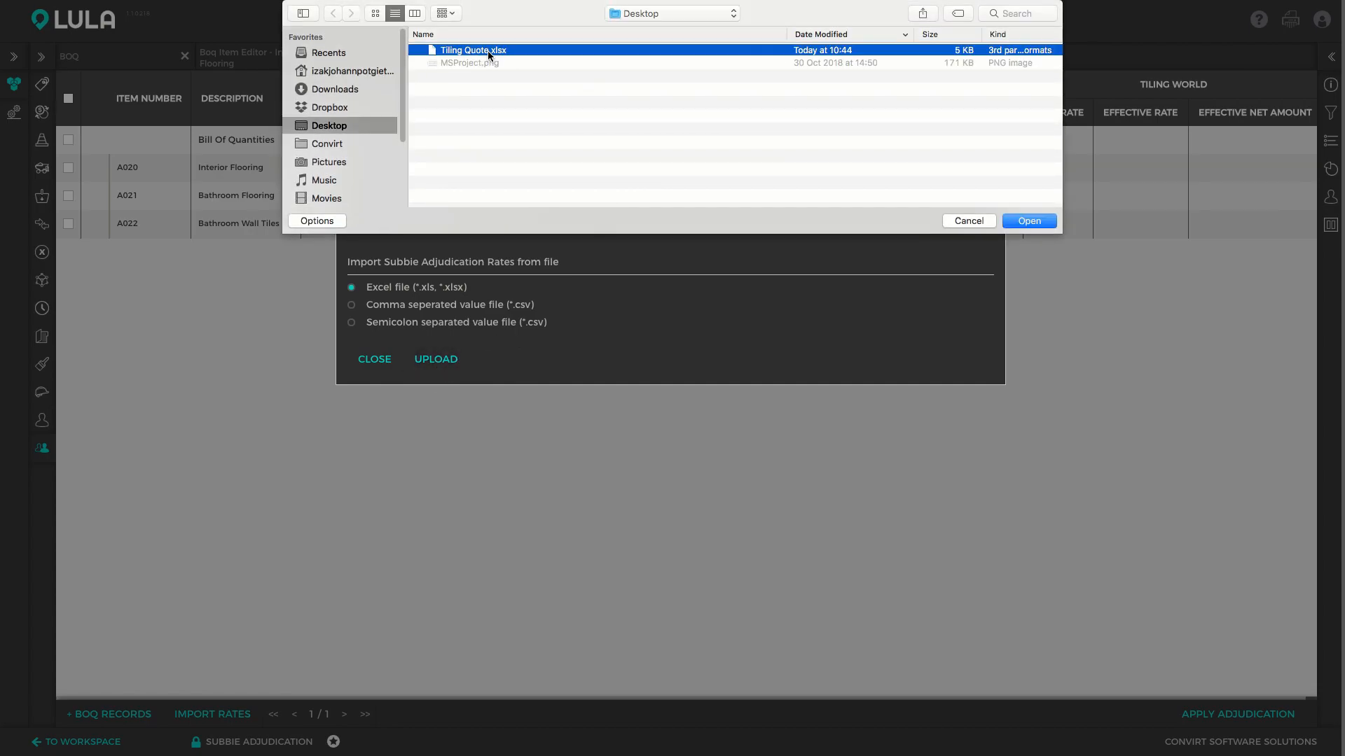
left_click(1034, 221)
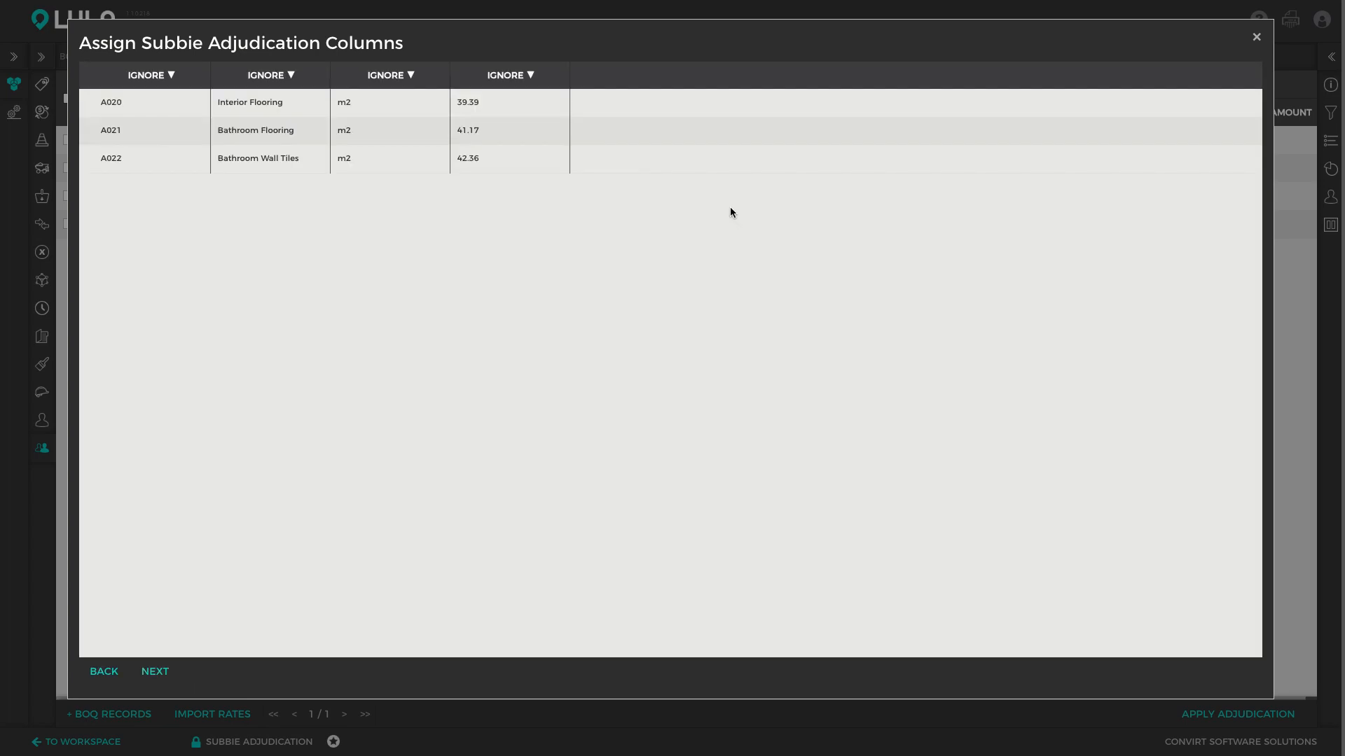
Assign the rate column of the quote as the subbie base rate for Pete's Tilers and import it
left_click(528, 76)
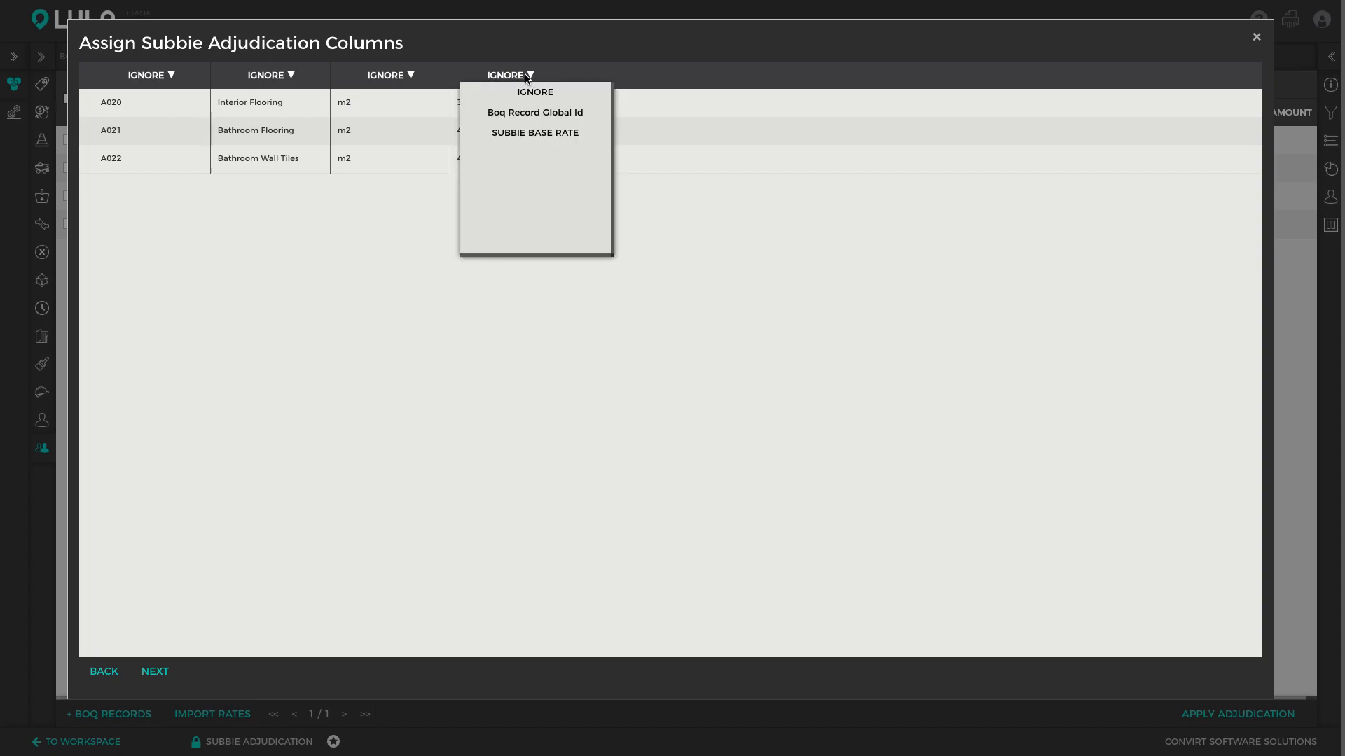
left_click(511, 135)
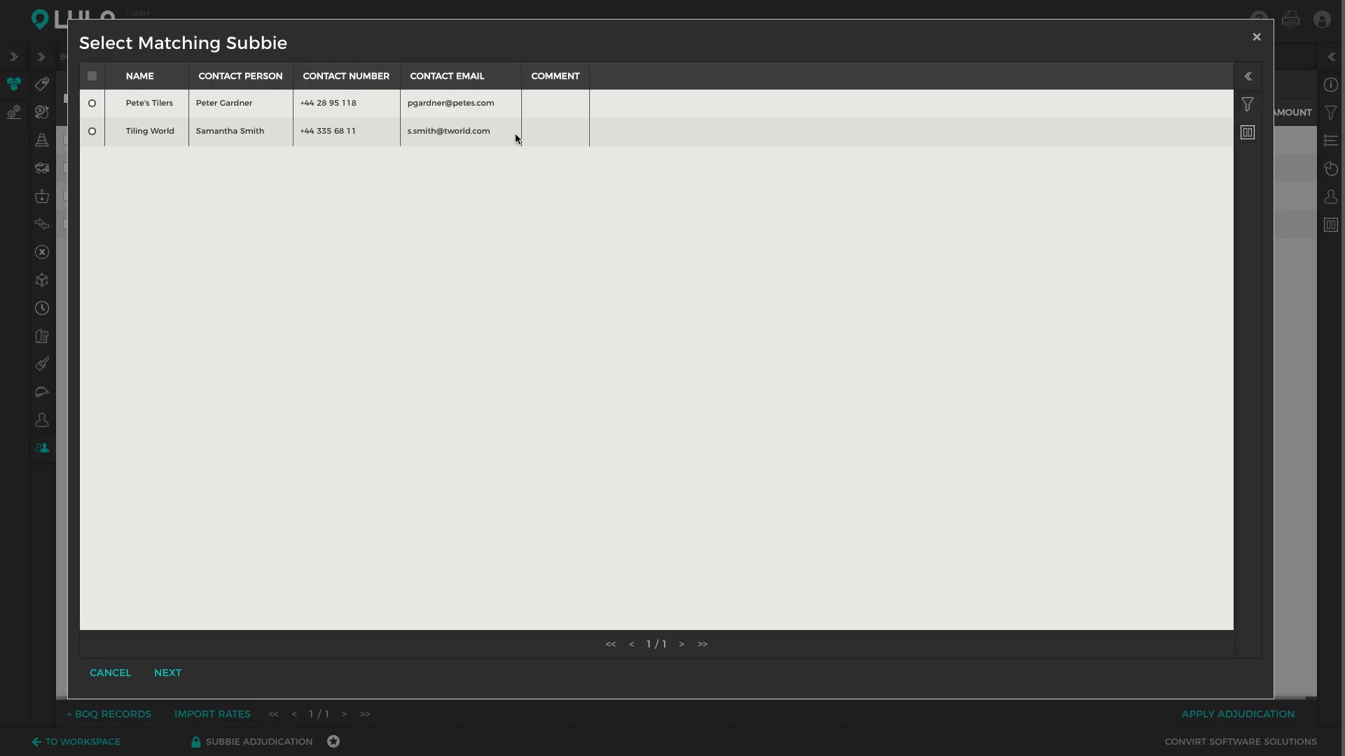
left_click(93, 105)
left_click(170, 670)
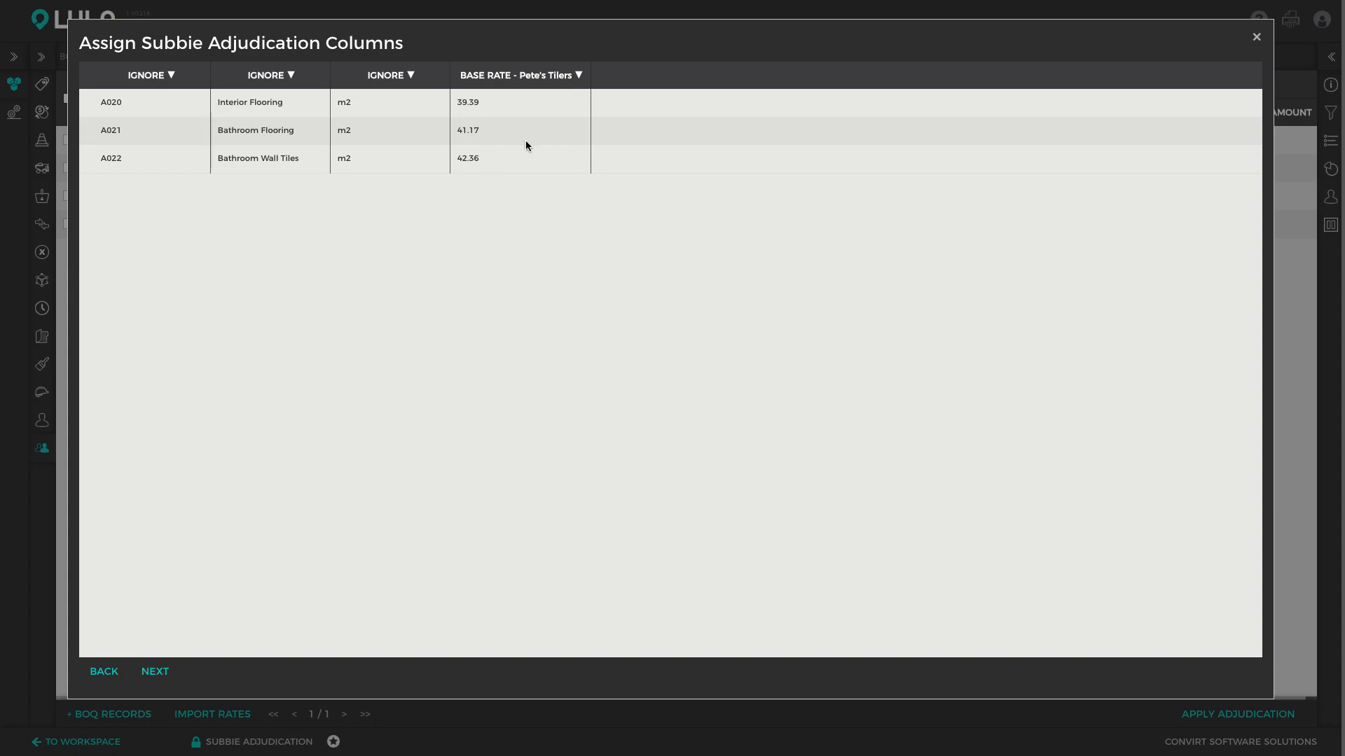
left_click(155, 671)
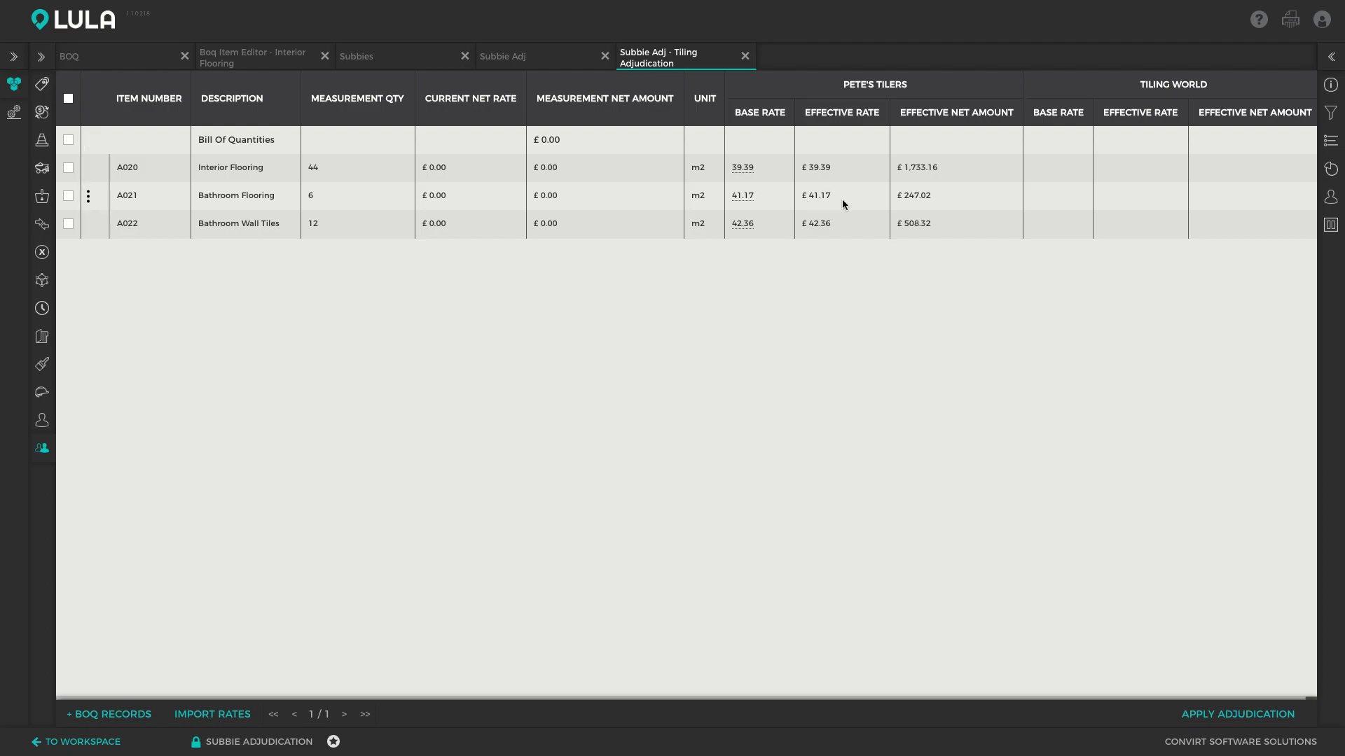
Enter Tiling World's base rates: 41 for Interior Flooring, 38 for Bathroom Flooring and 43 for Bathroom Wall Tiles
left_click(1056, 165)
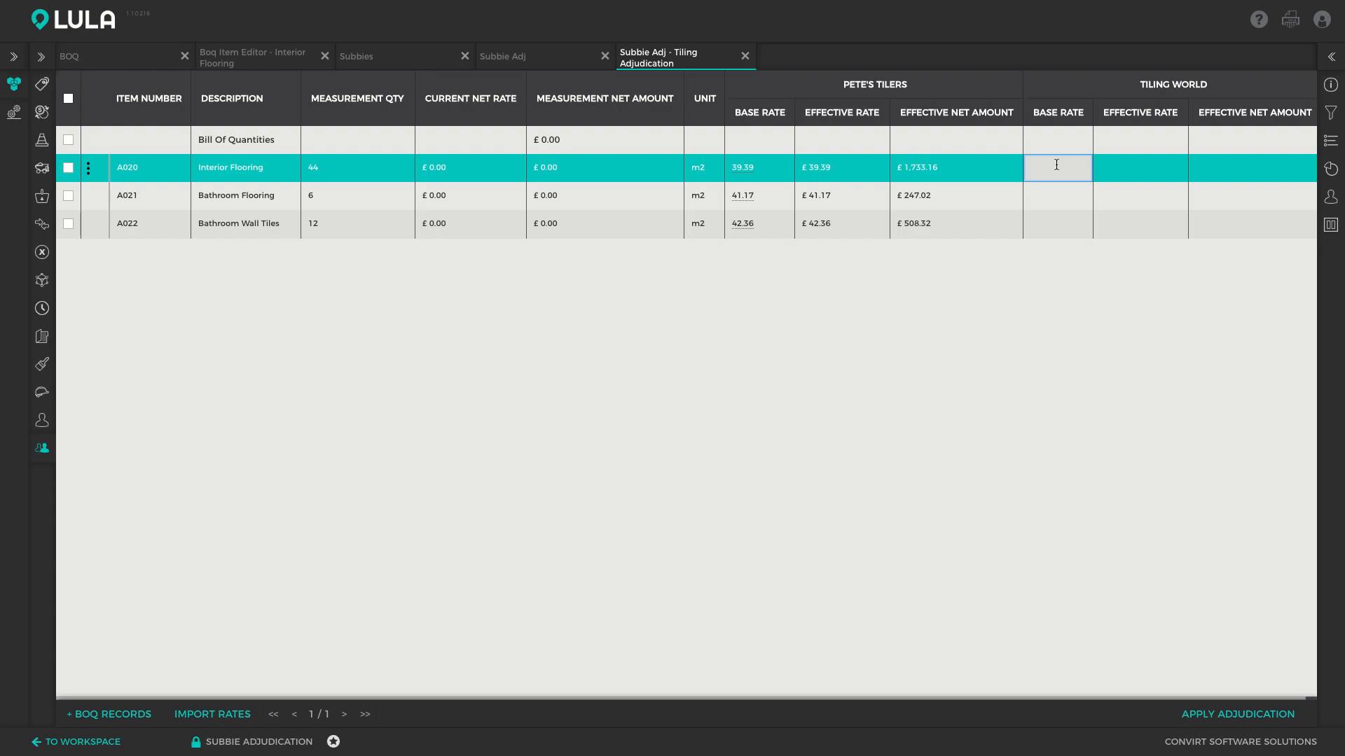
type("41")
key("Return")
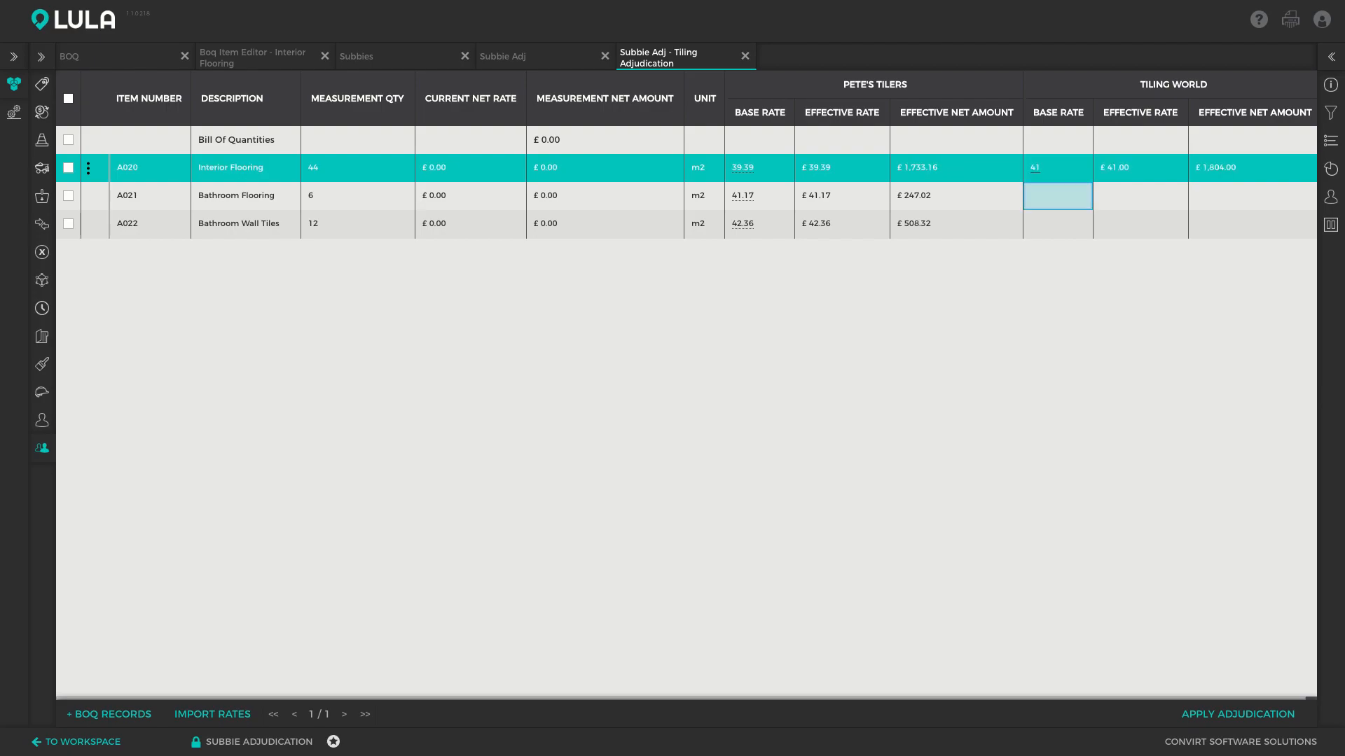
type("38")
key("Return")
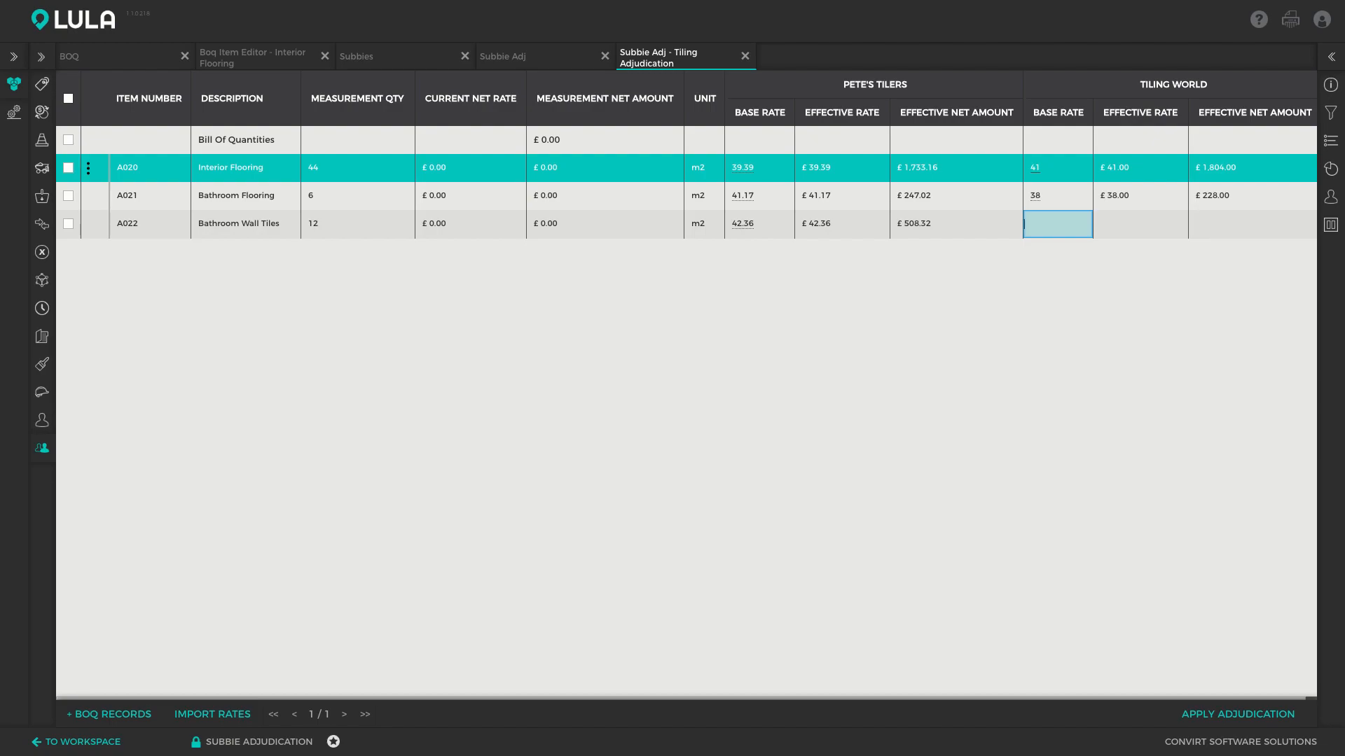
type("43")
key("Return")
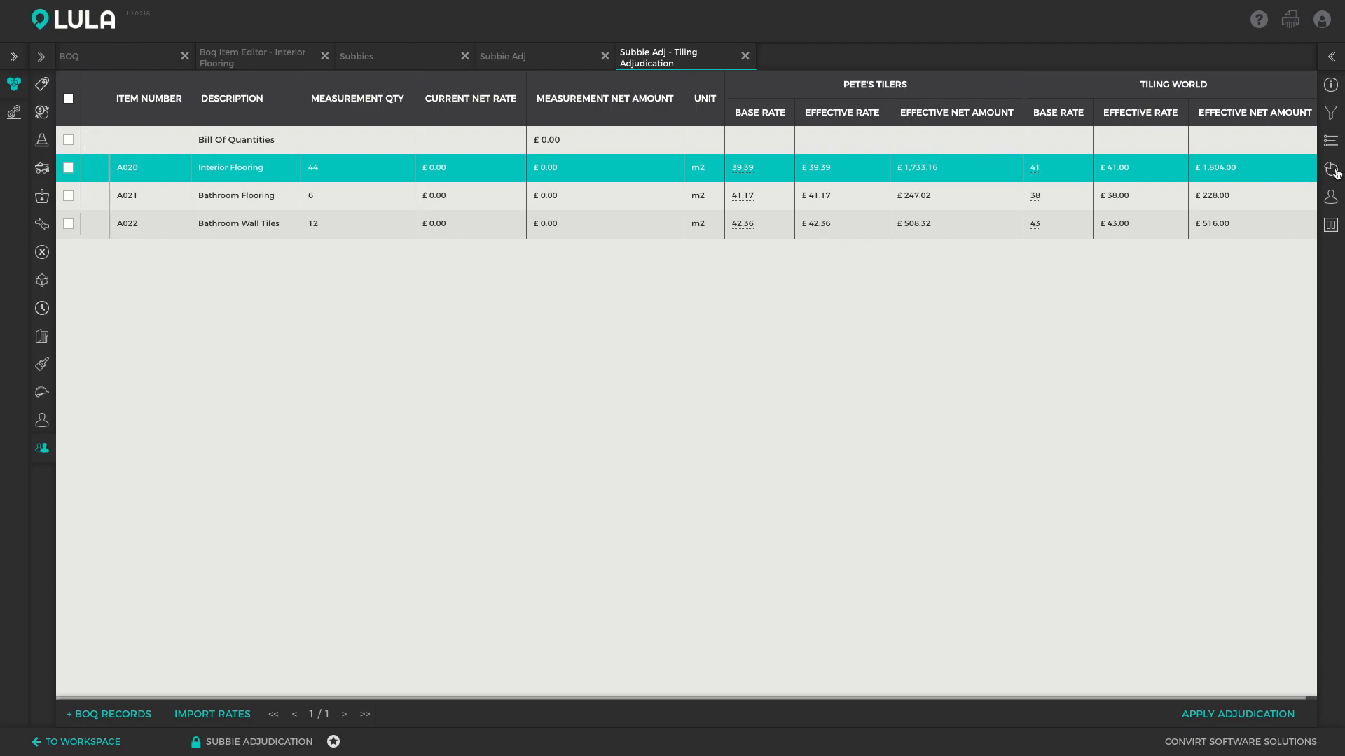
Examine the adjudication totals to compare both subcontractors' bill net amounts and deviations
left_click(1331, 61)
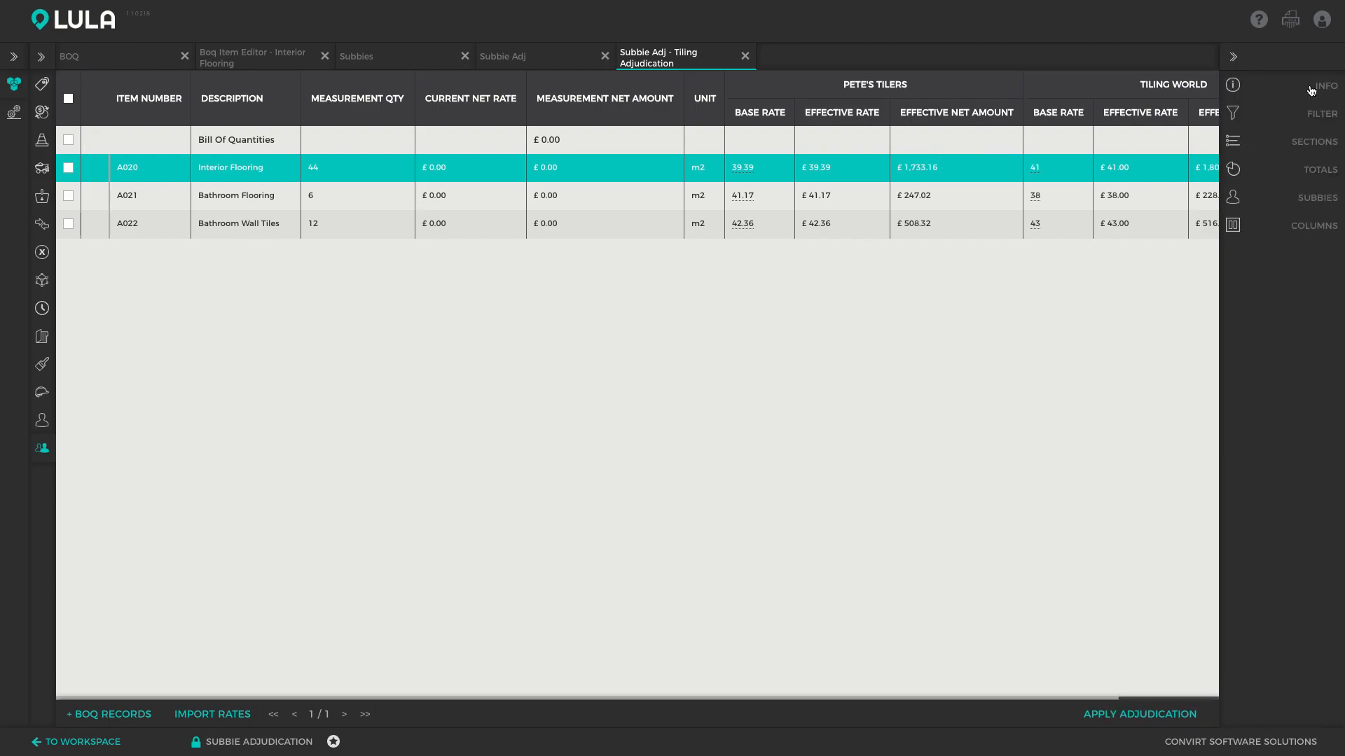
left_click(1314, 62)
left_click(1324, 169)
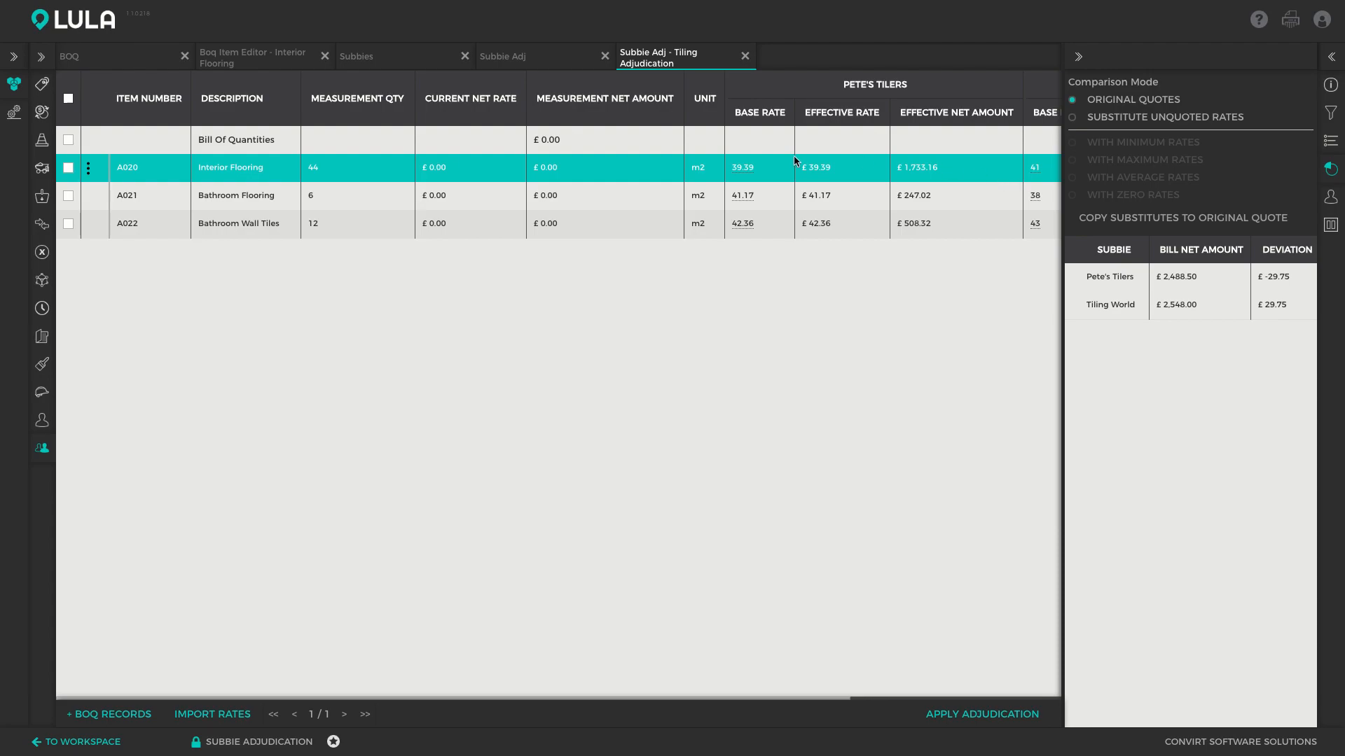
left_click(1334, 171)
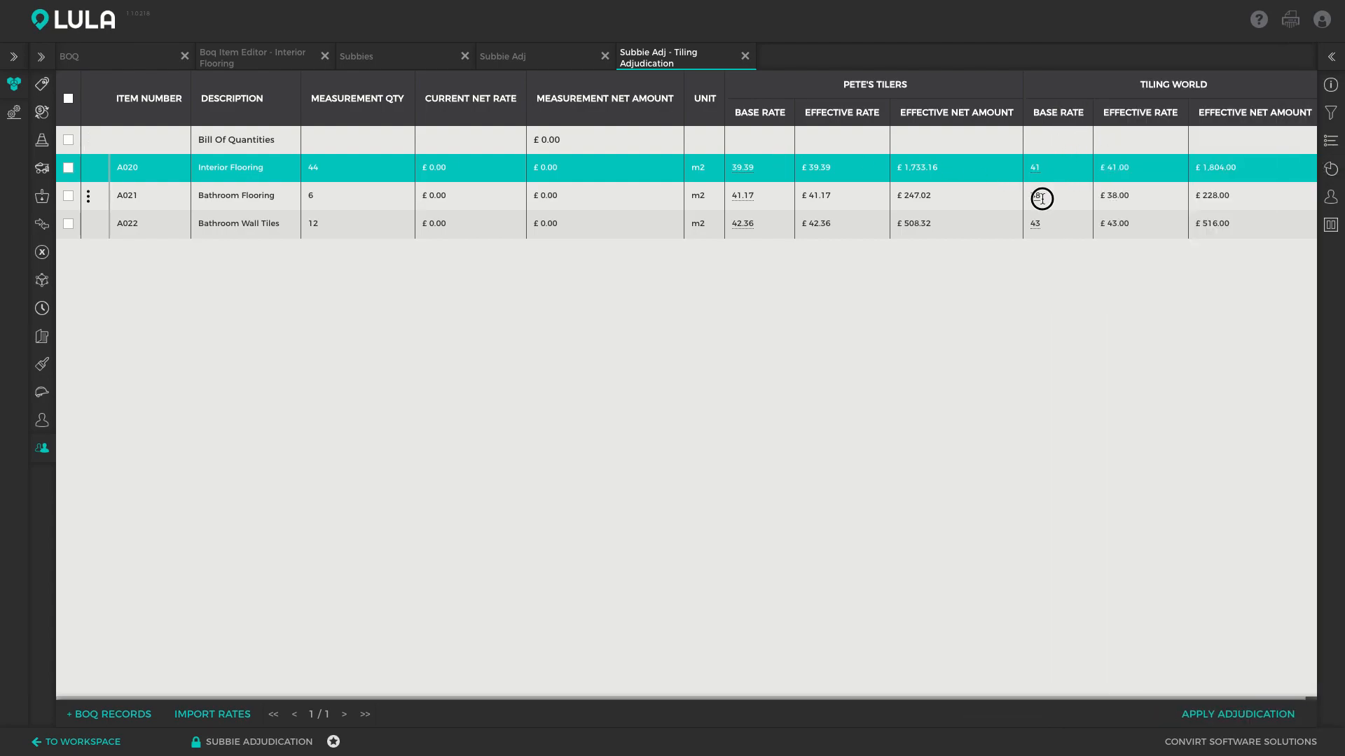
Clear Tiling World's base rate for Bathroom Flooring
left_click(1040, 199)
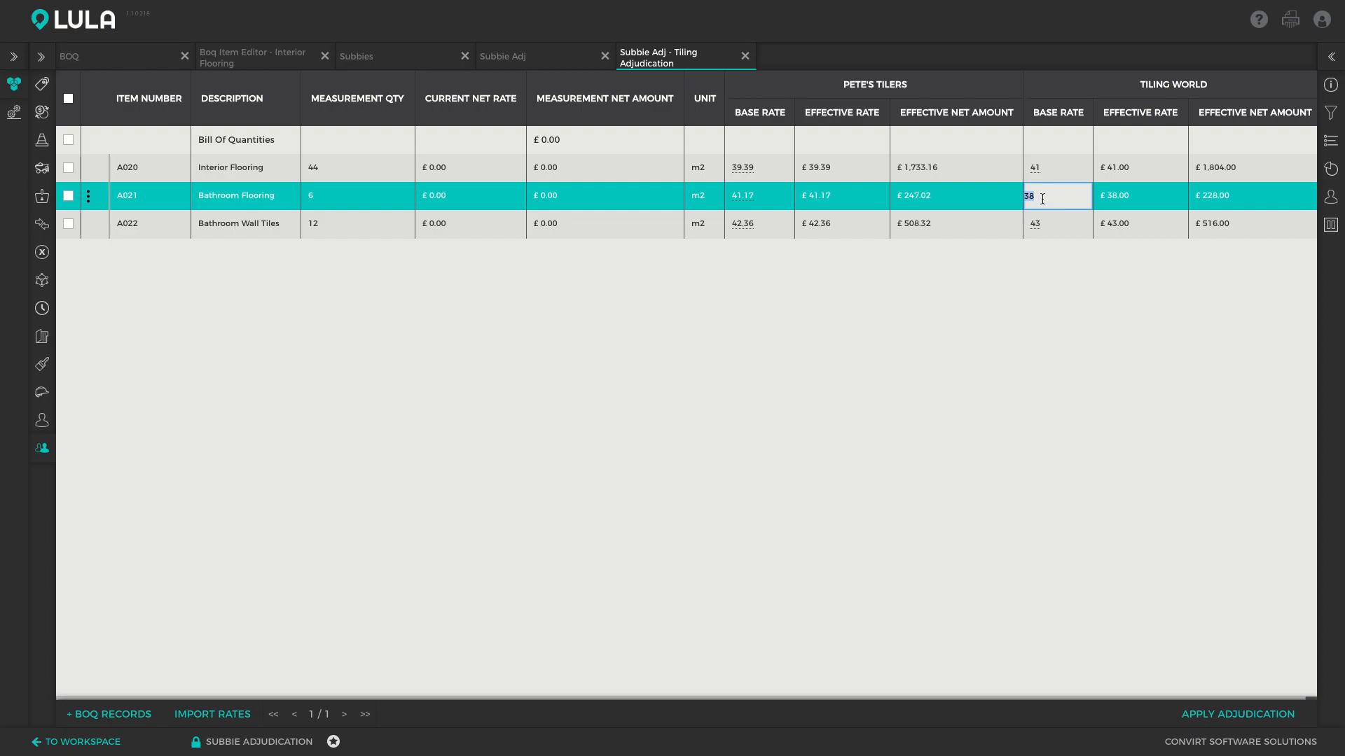
key("BackSpace")
key("Return")
left_click(1081, 154)
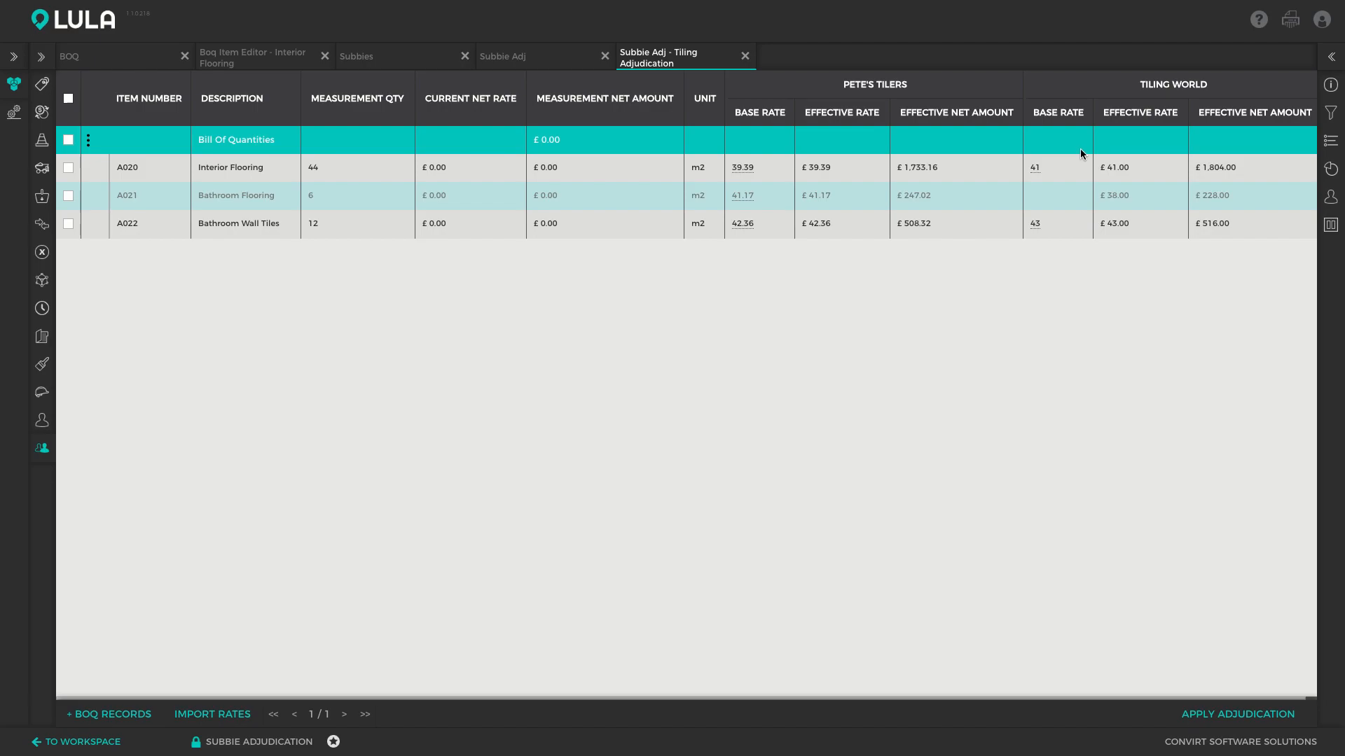
Compare the totals with unquoted rates substituted by minimum rates, and return the comparison mode to original quotes
left_click(1331, 171)
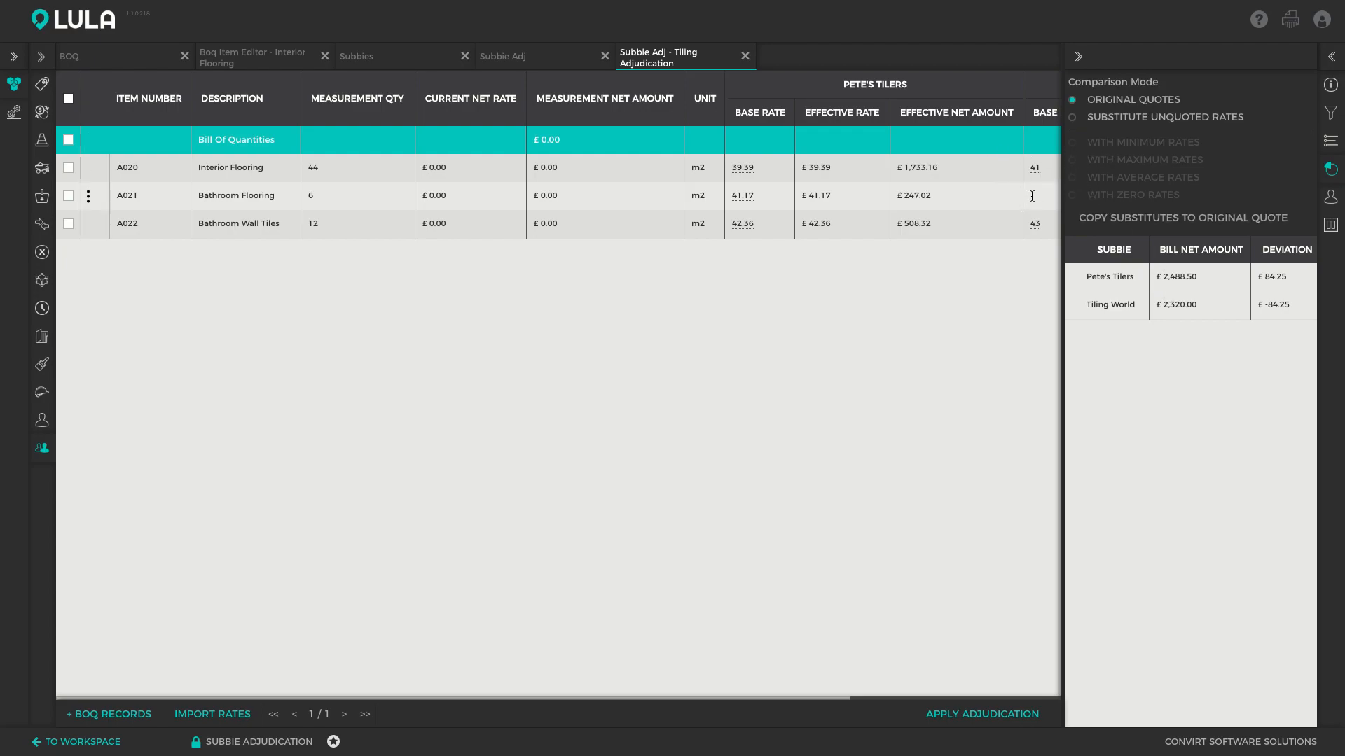
left_click(1071, 117)
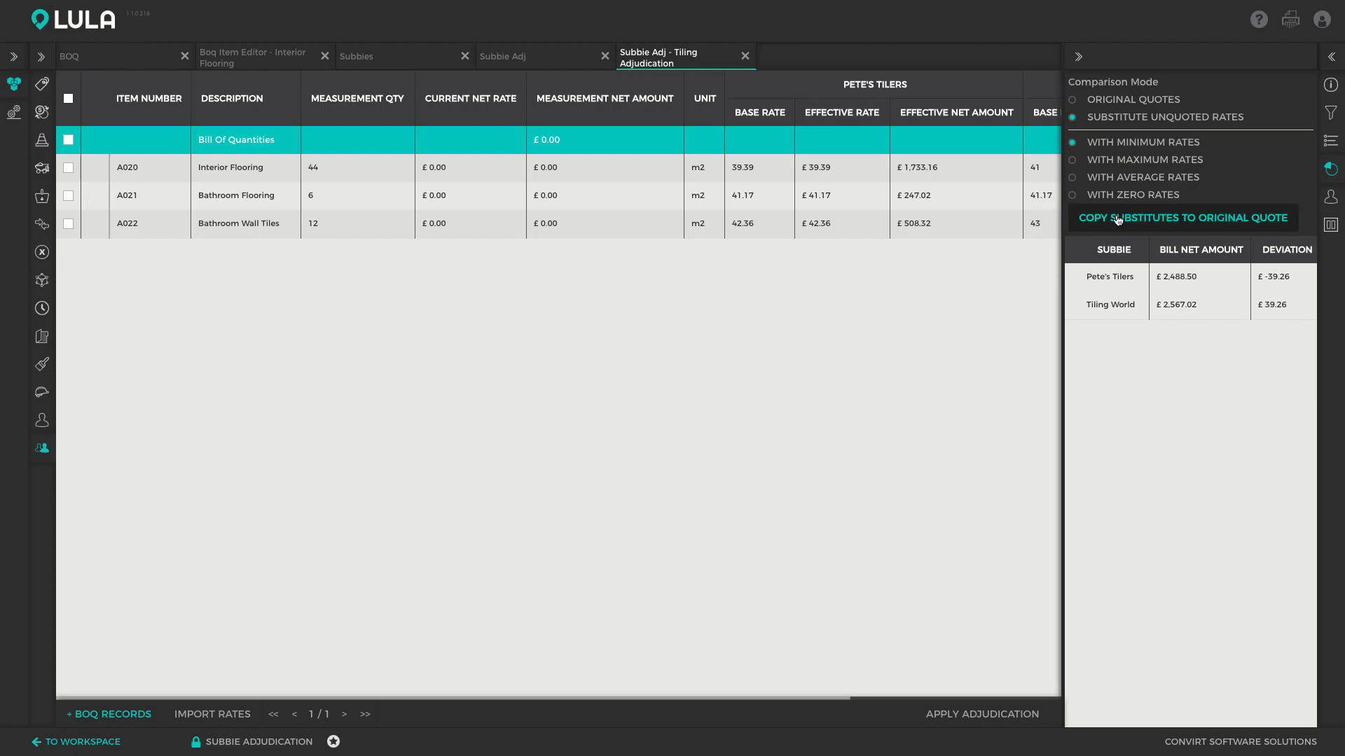
left_click(1091, 101)
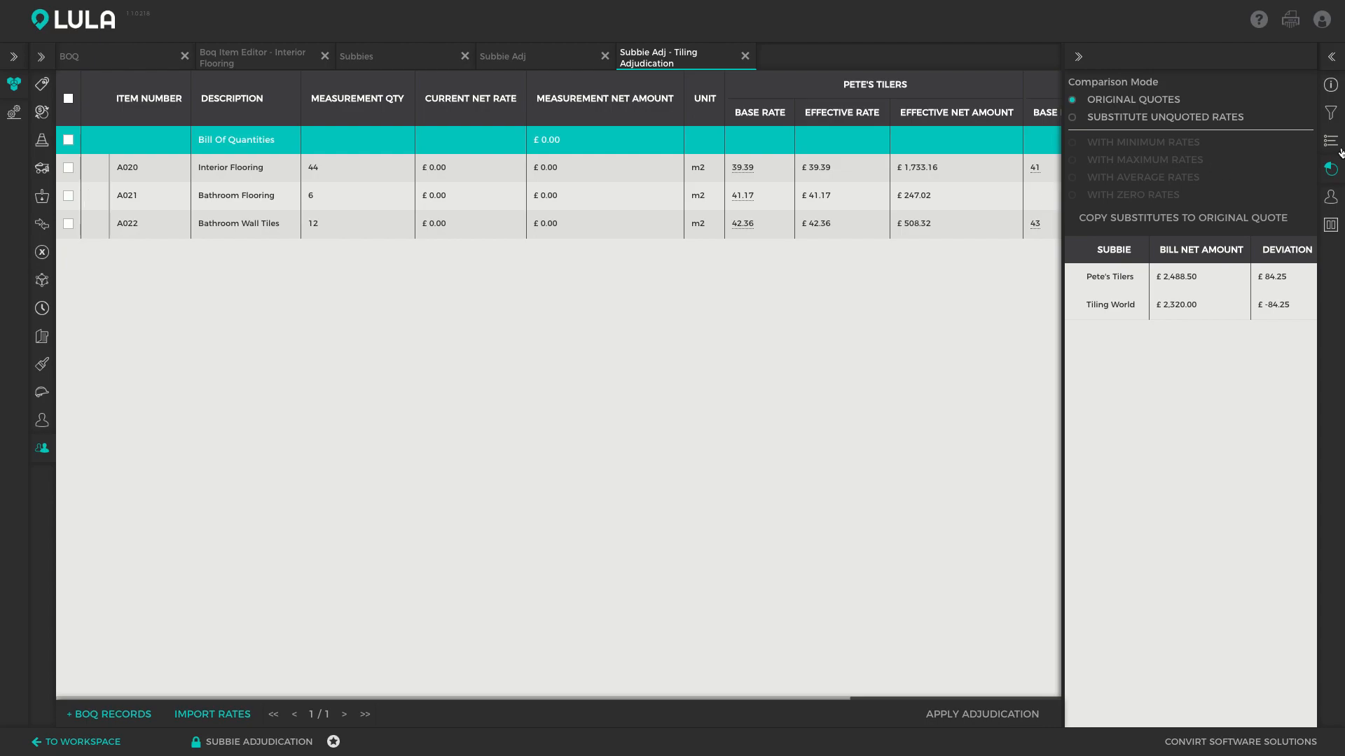
left_click(1331, 169)
Set Tiling World's base rate for Bathroom Flooring to 38
left_click(1063, 195)
type("38")
key("Return")
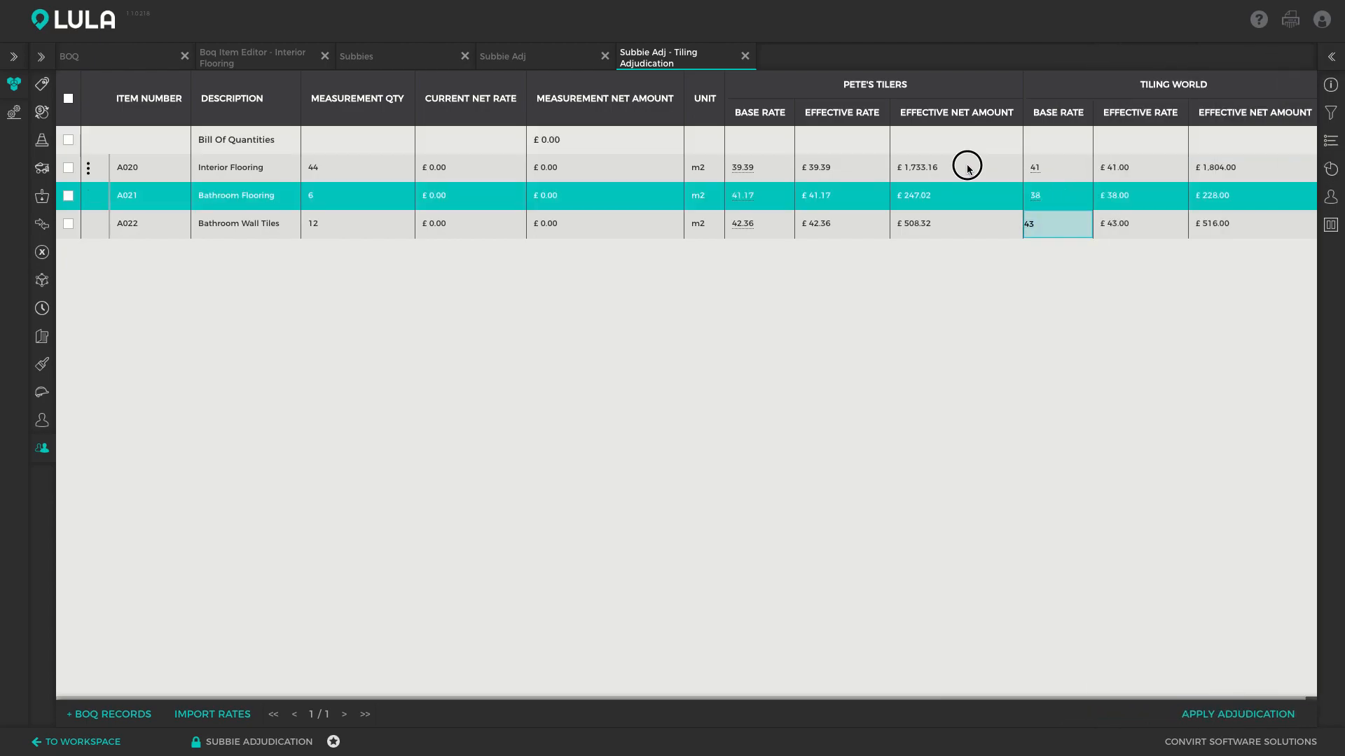
left_click(969, 167)
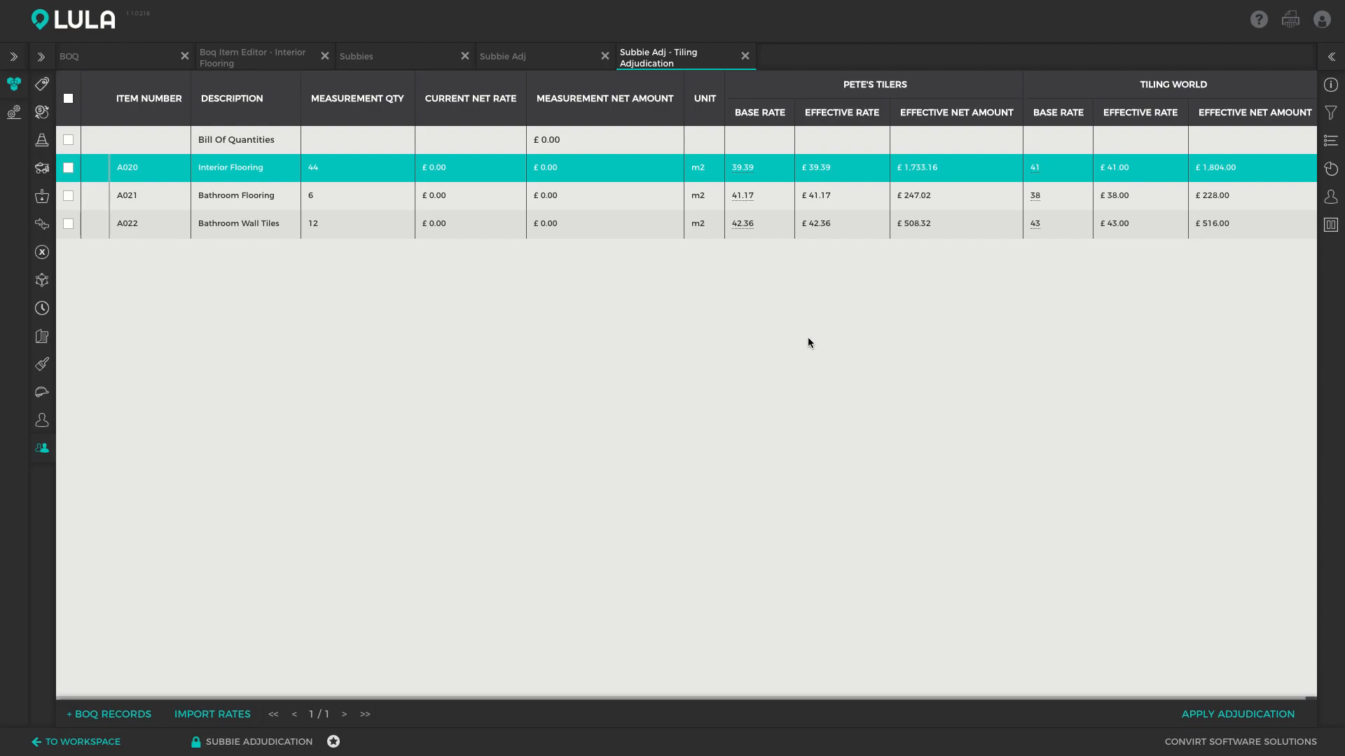
Apply the adjudication with Clear and Insert for the bill items, using the subbie with the lowest quoted total
left_click(1237, 713)
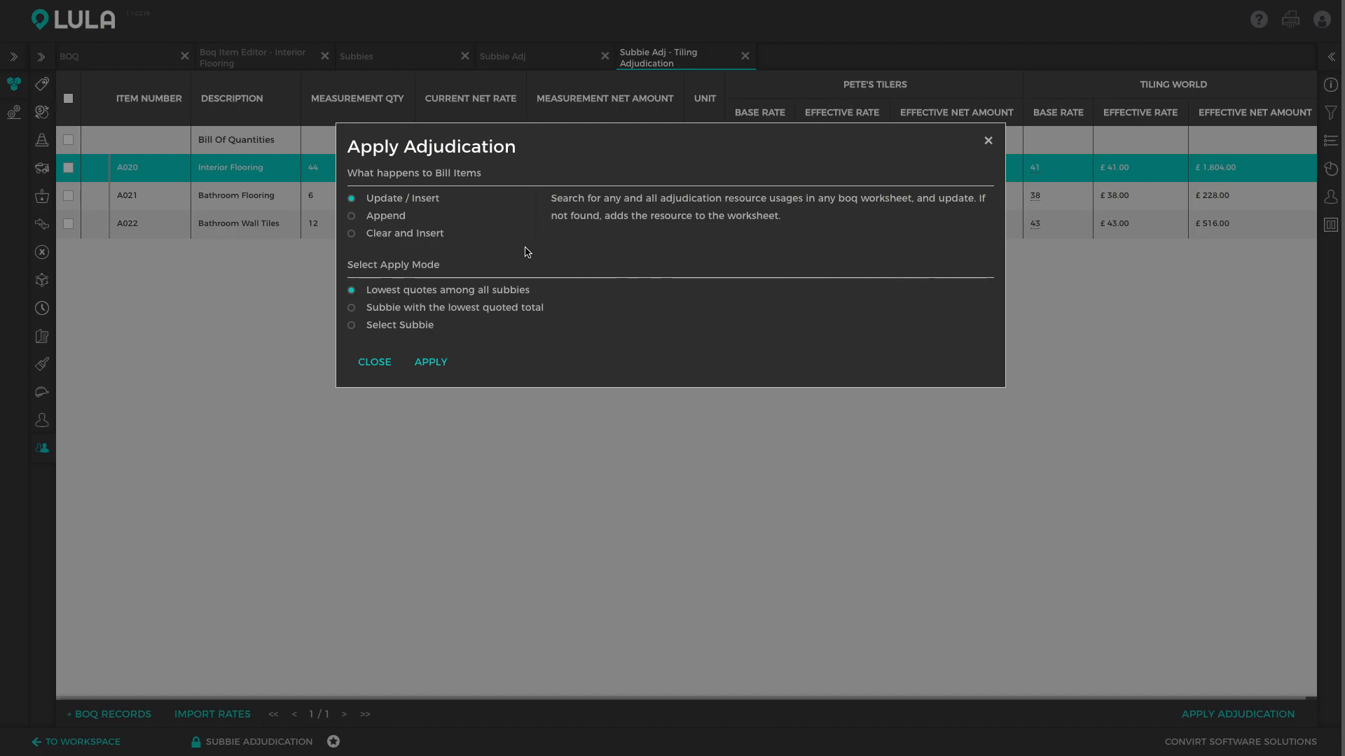
left_click(381, 238)
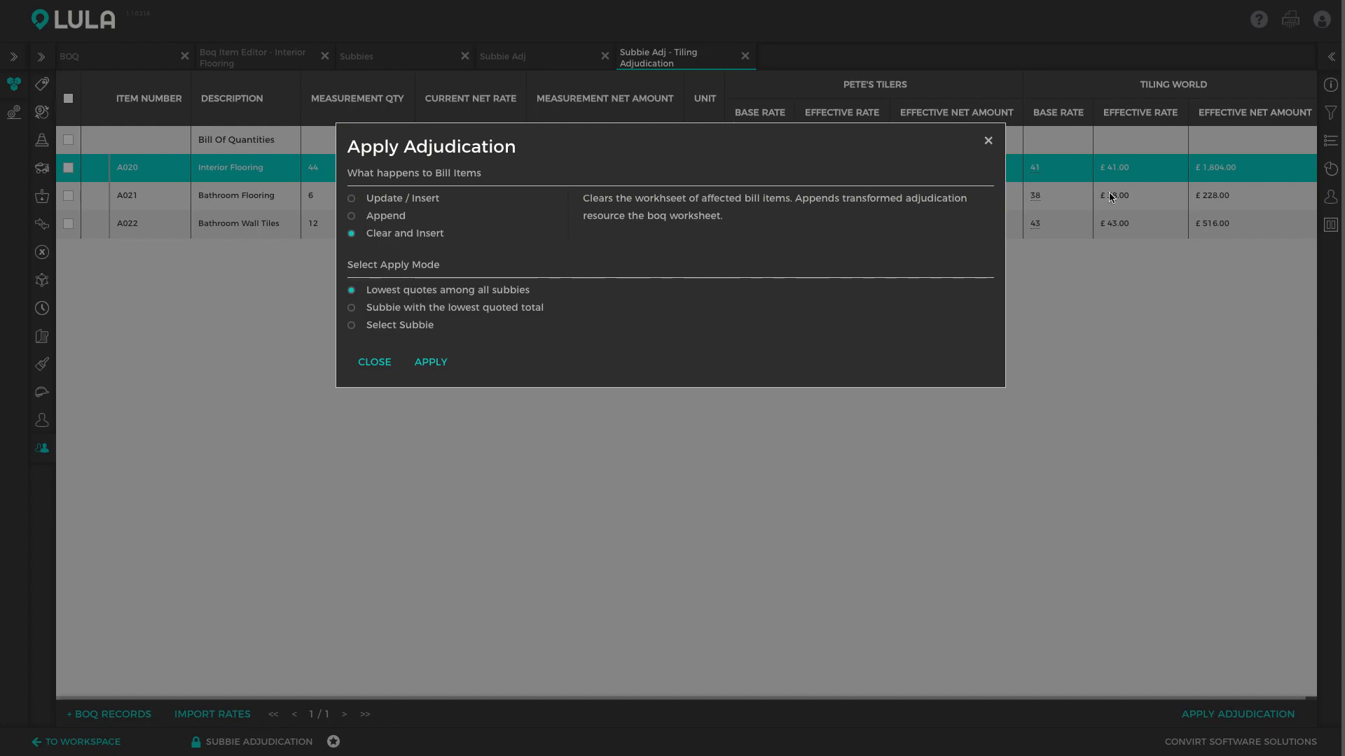
left_click(387, 310)
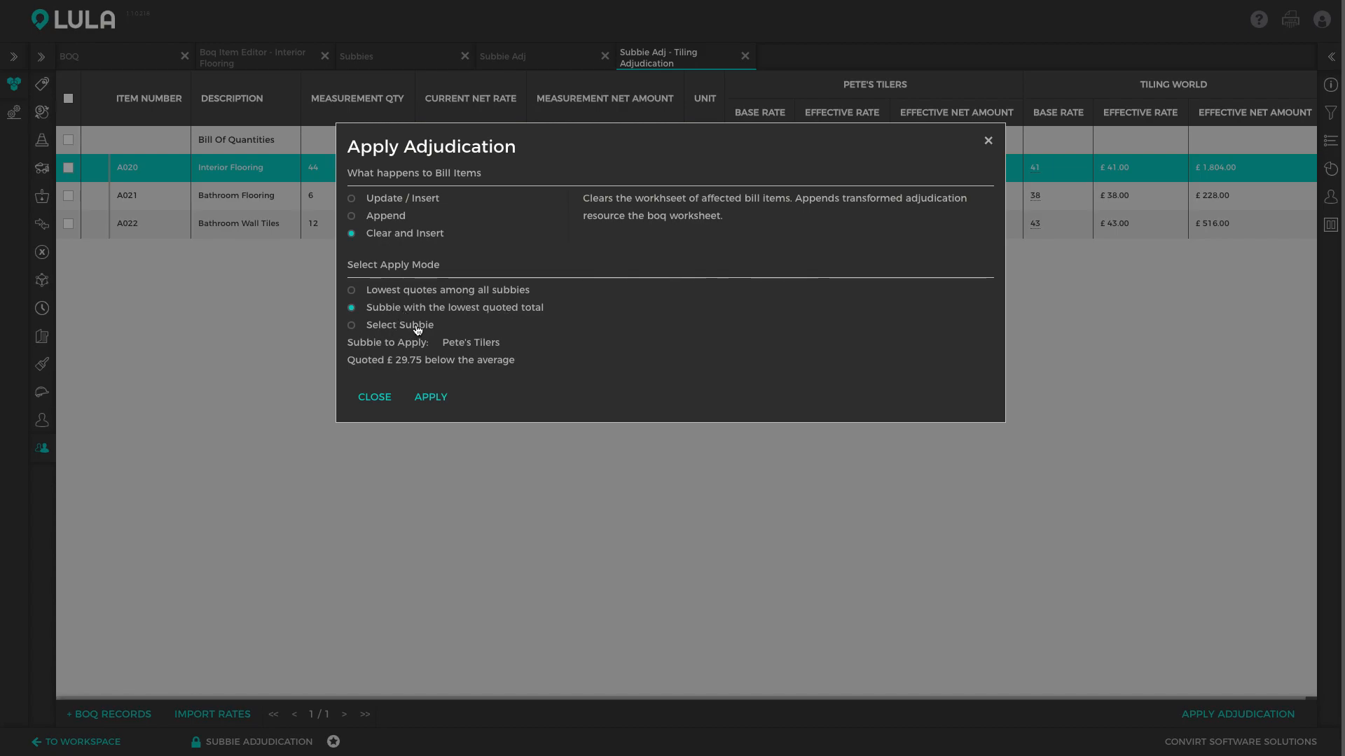
left_click(436, 404)
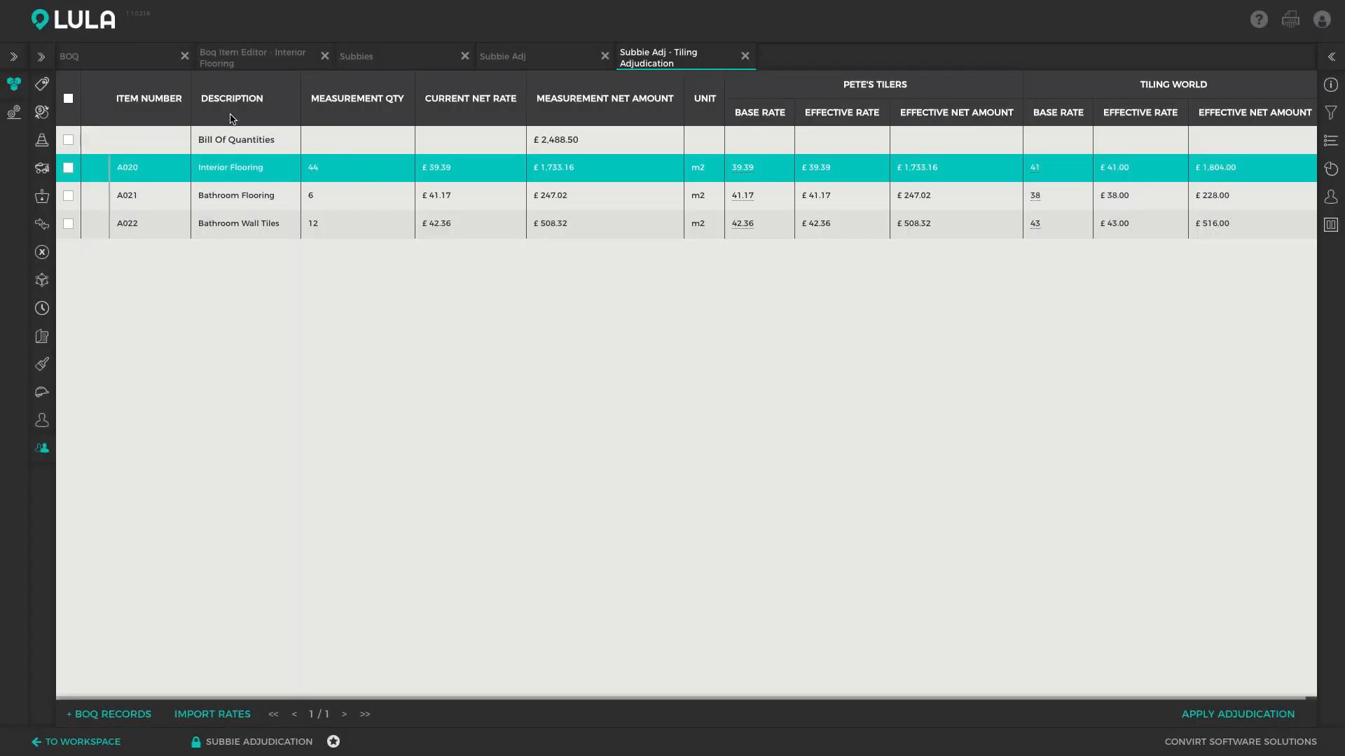
Check the net rates of the Tiling items in the BOQ and inspect the subcontractor build-up of the Bathroom Flooring item
left_click(129, 60)
scroll(571, 454, "down", 3)
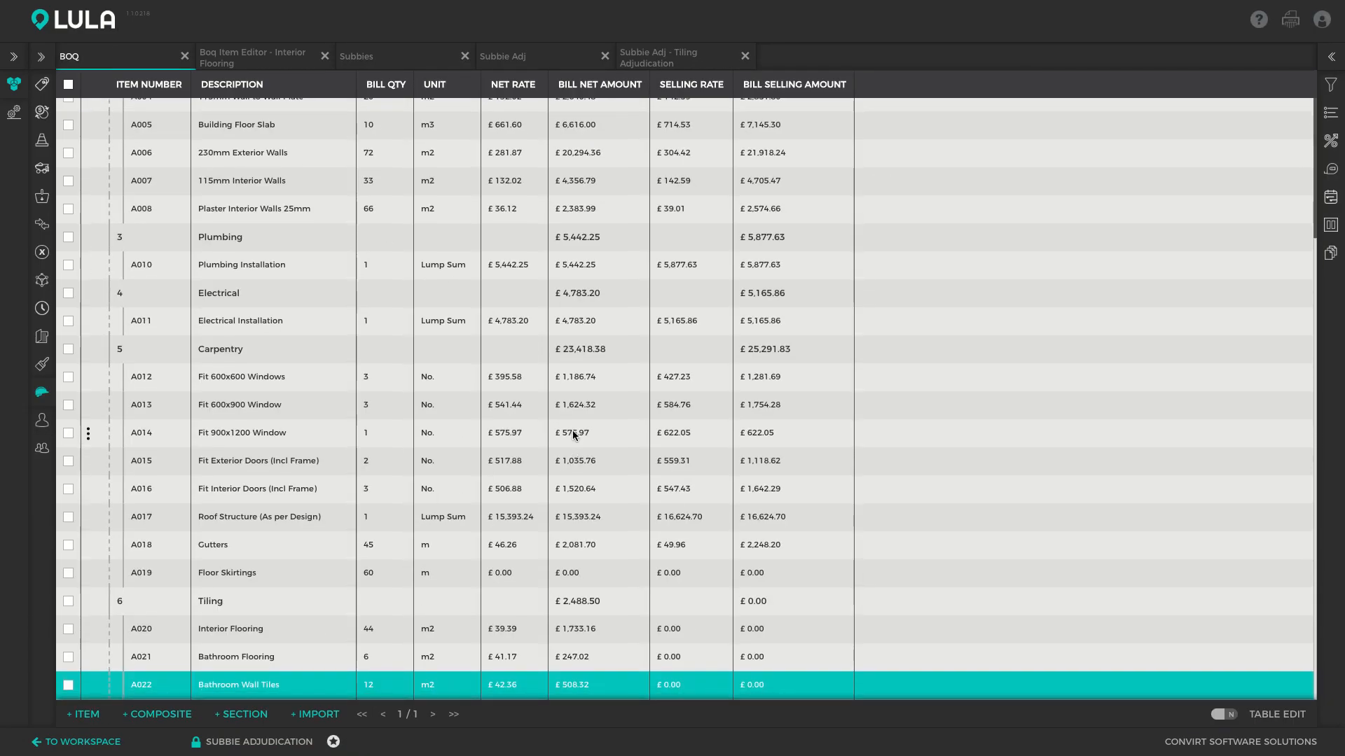
left_click(220, 631)
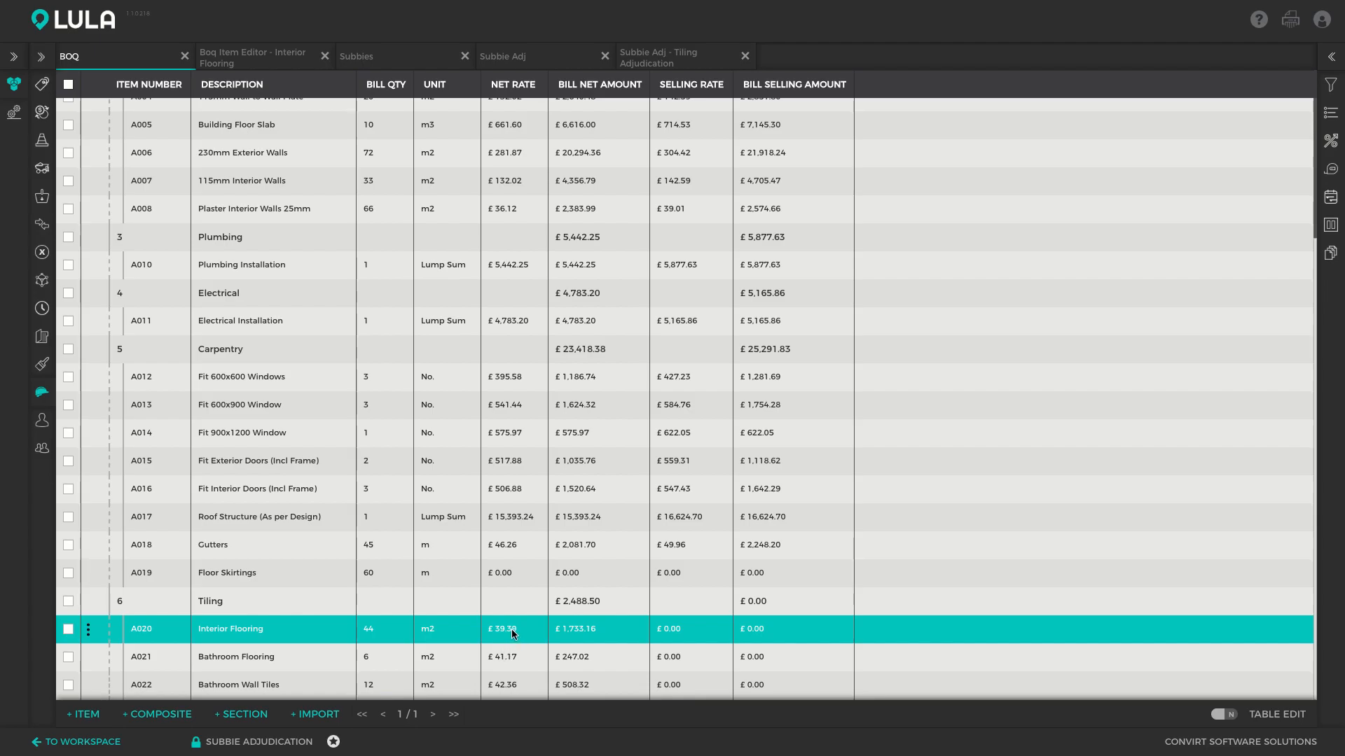
left_click(206, 656)
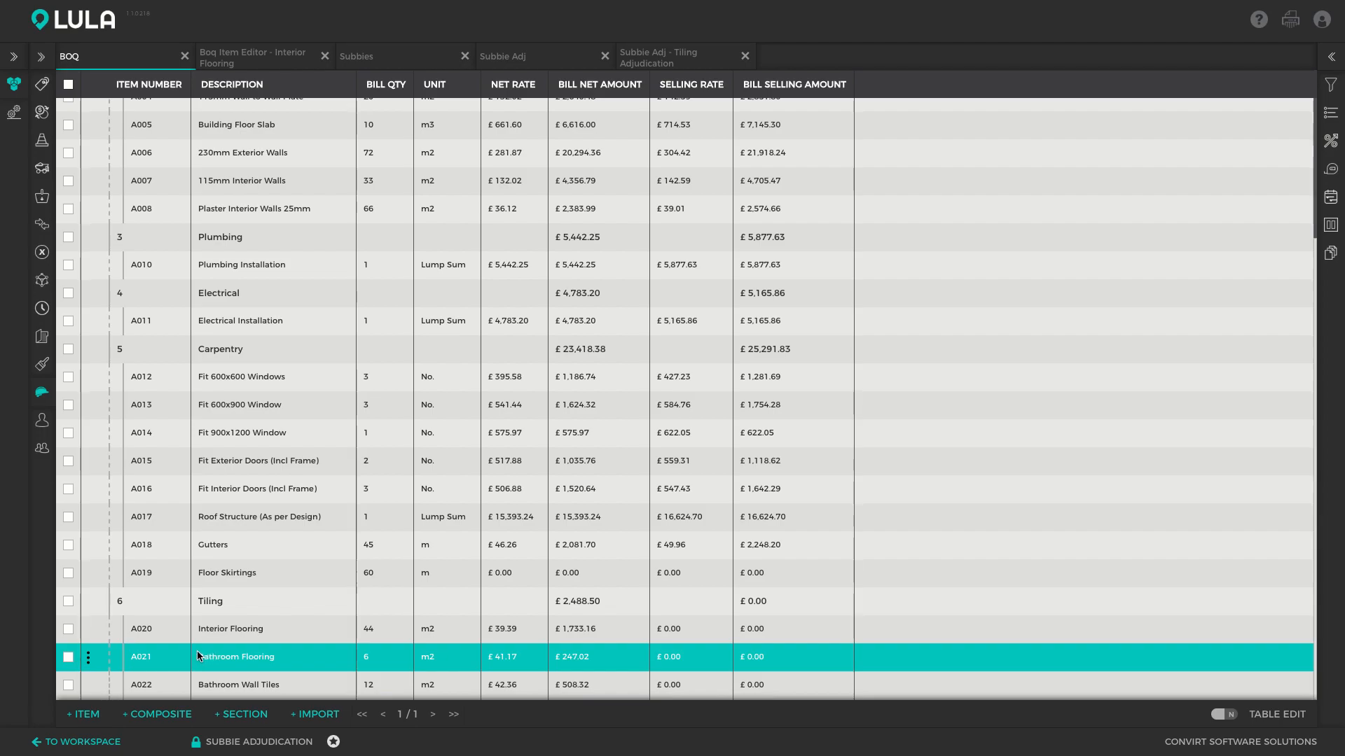
double_click(219, 658)
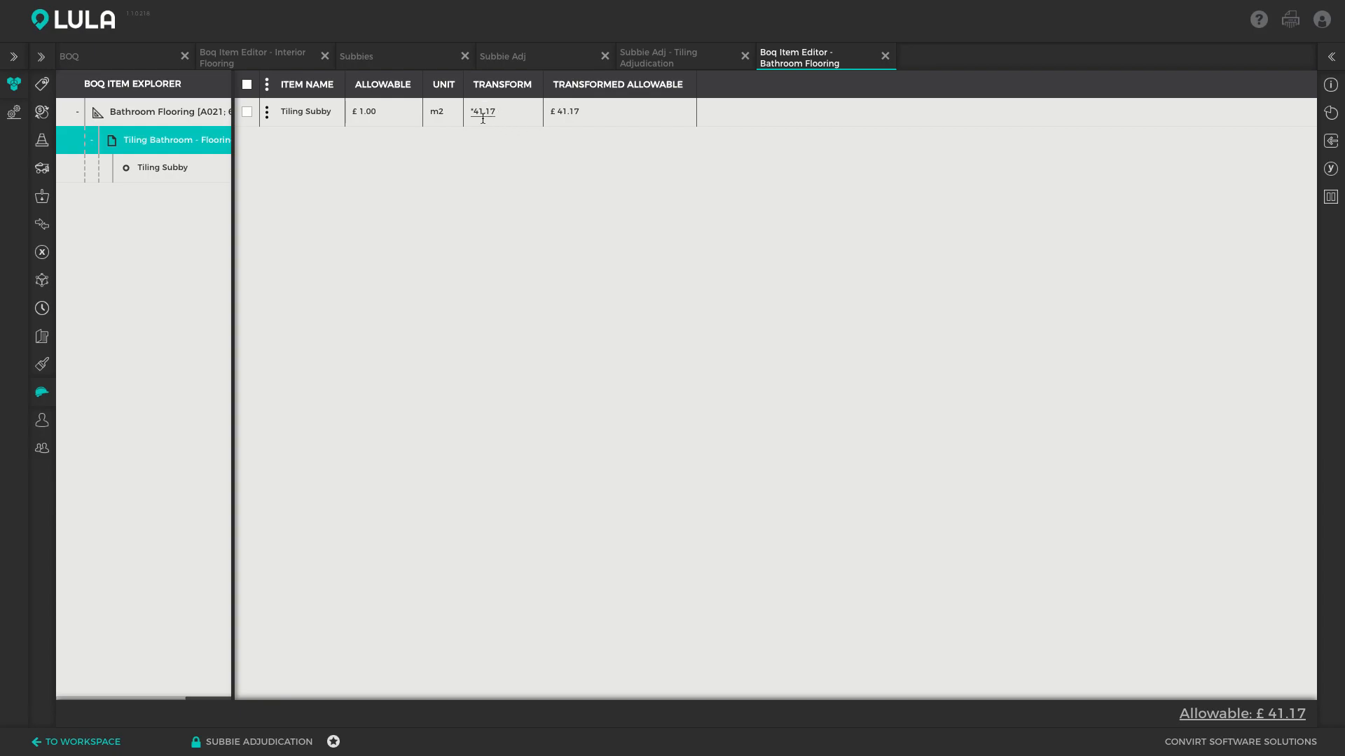
left_click(109, 57)
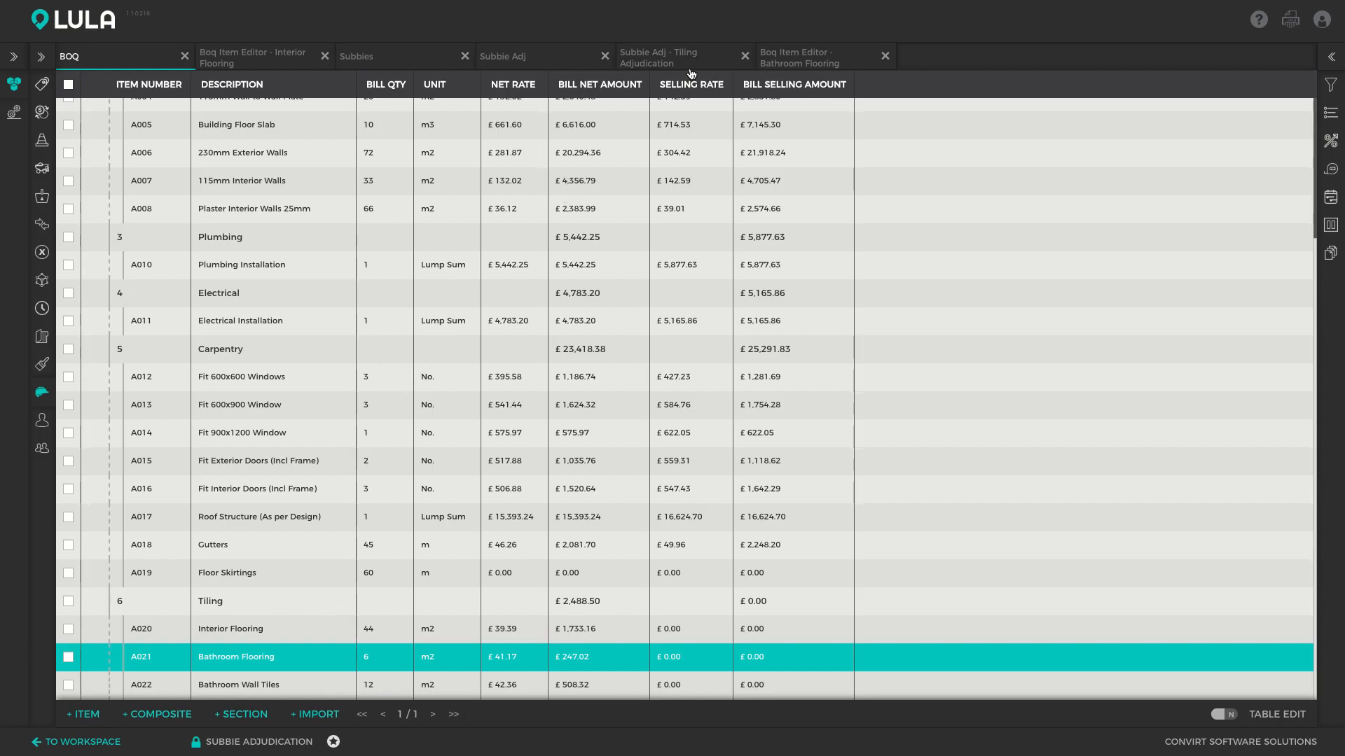
Return to the Tiling Adjudication and select its Bill Of Quantities row
left_click(714, 66)
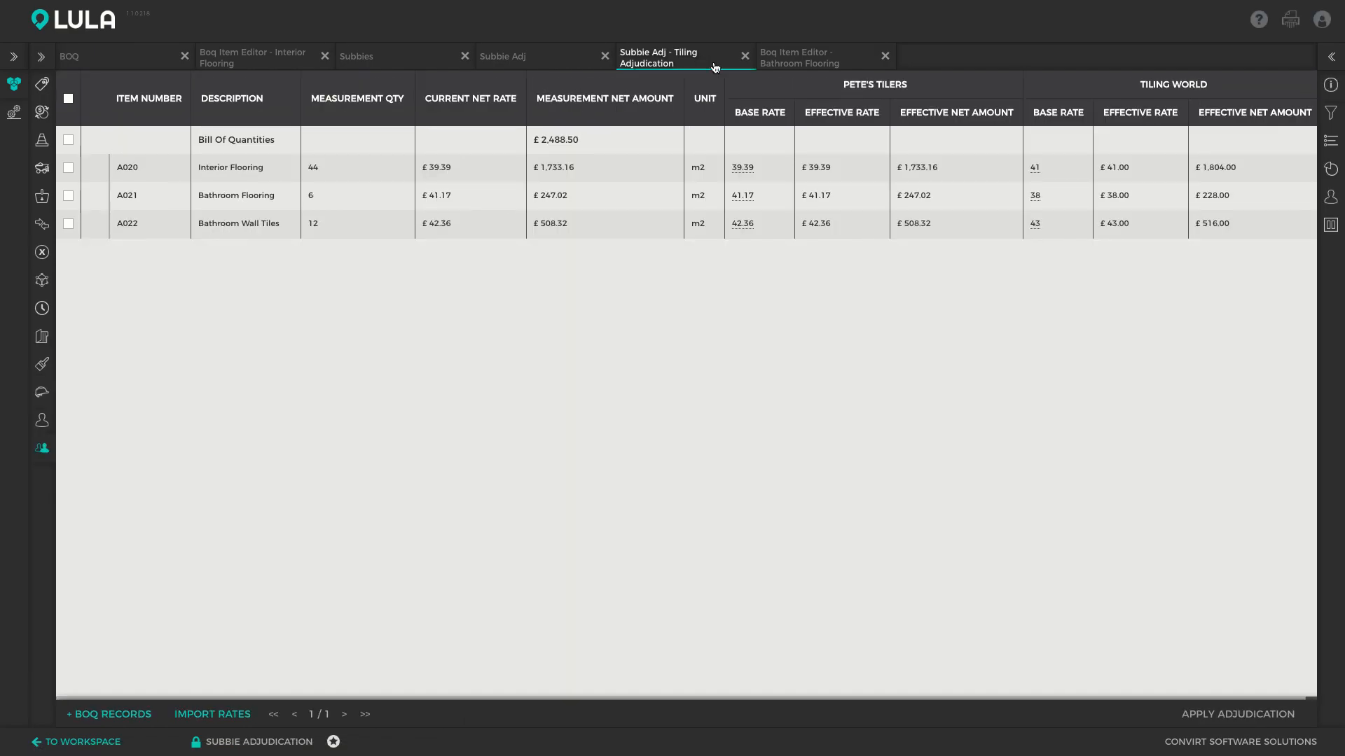
left_click(938, 144)
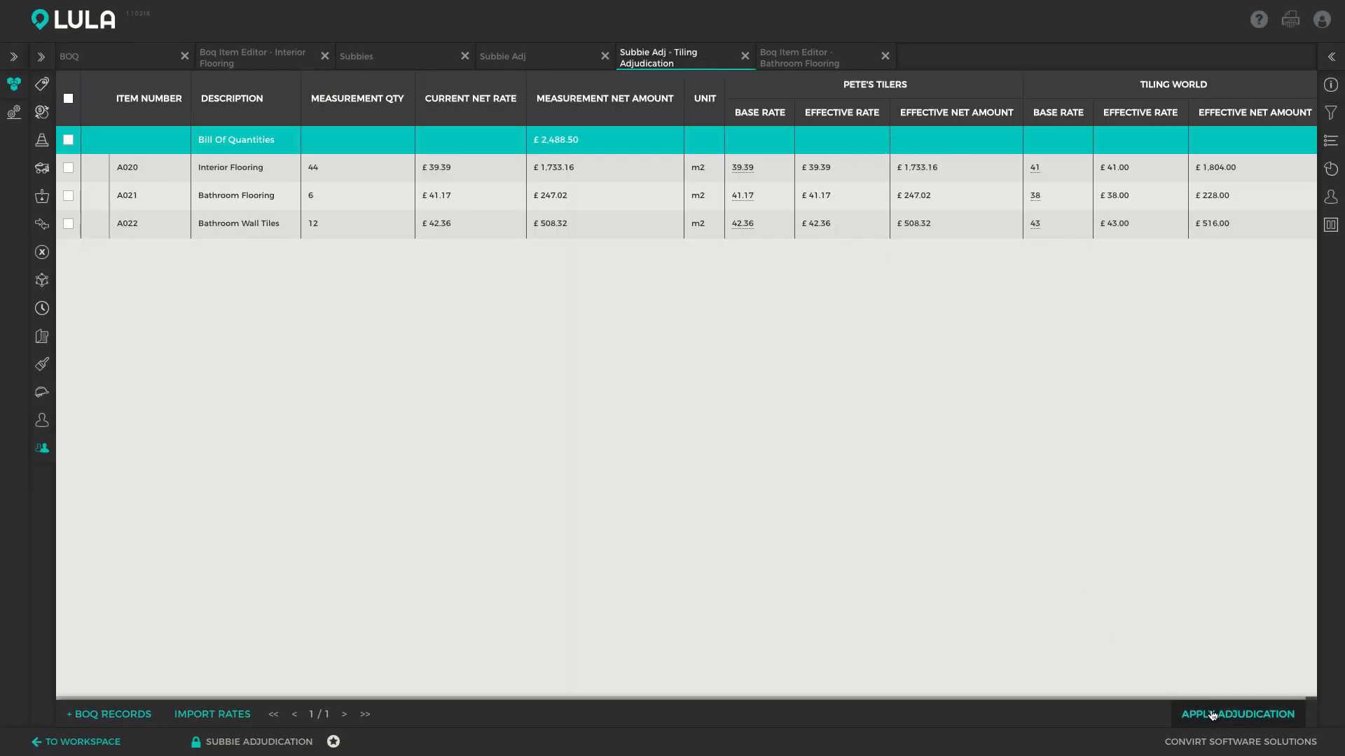